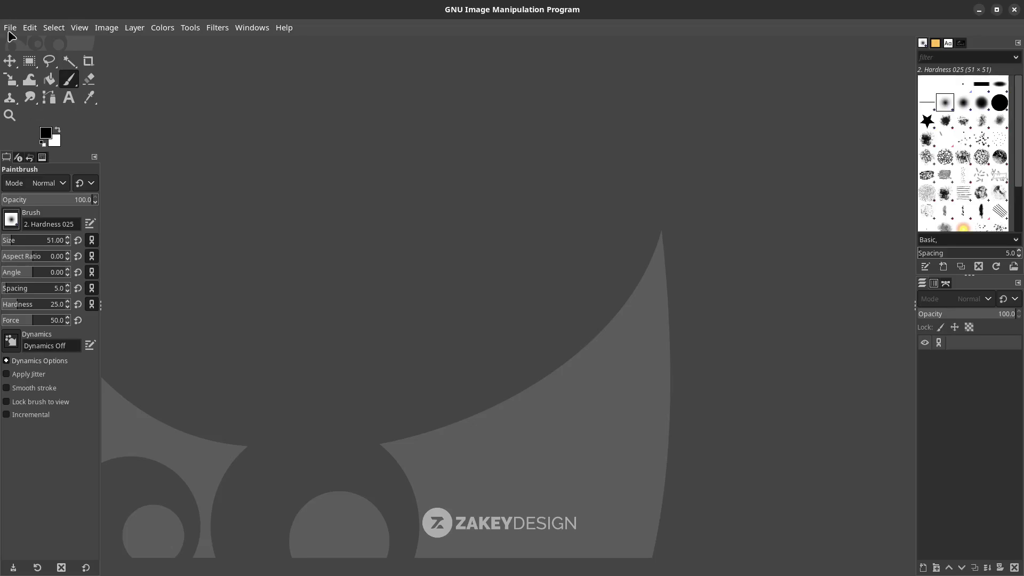
# - Create a new 1920×1080 px white image in GIMP
pyautogui.click(10, 27)
pyautogui.click(21, 43)
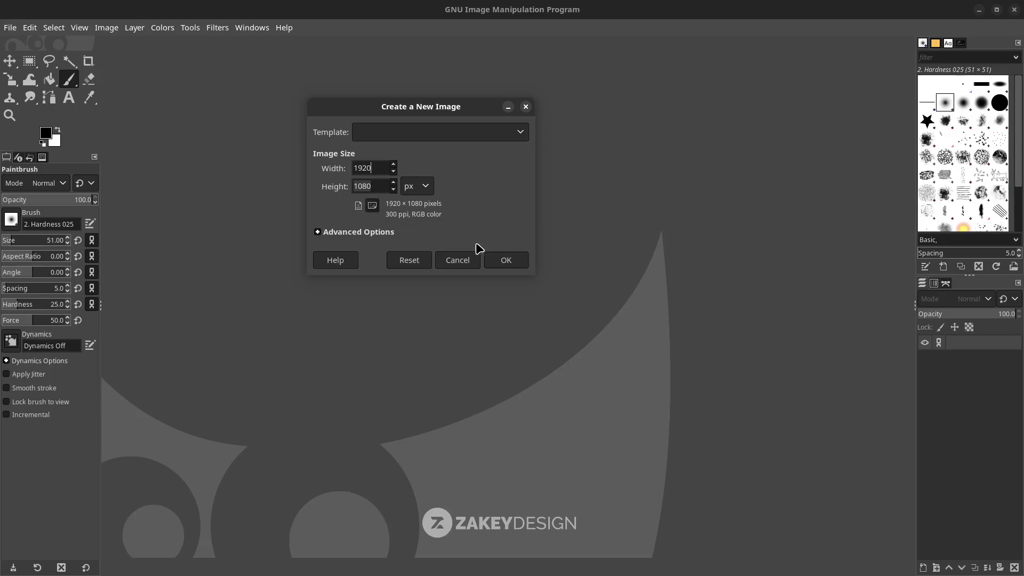
pyautogui.click(488, 260)
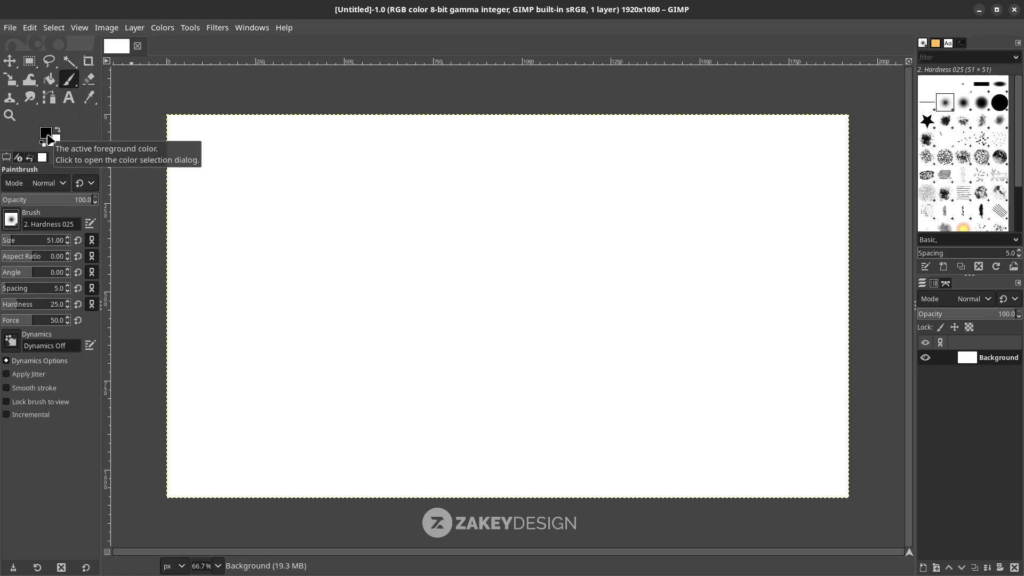
# - Choose the Acrylic 01 brush and set its size to 372
pyautogui.click(12, 221)
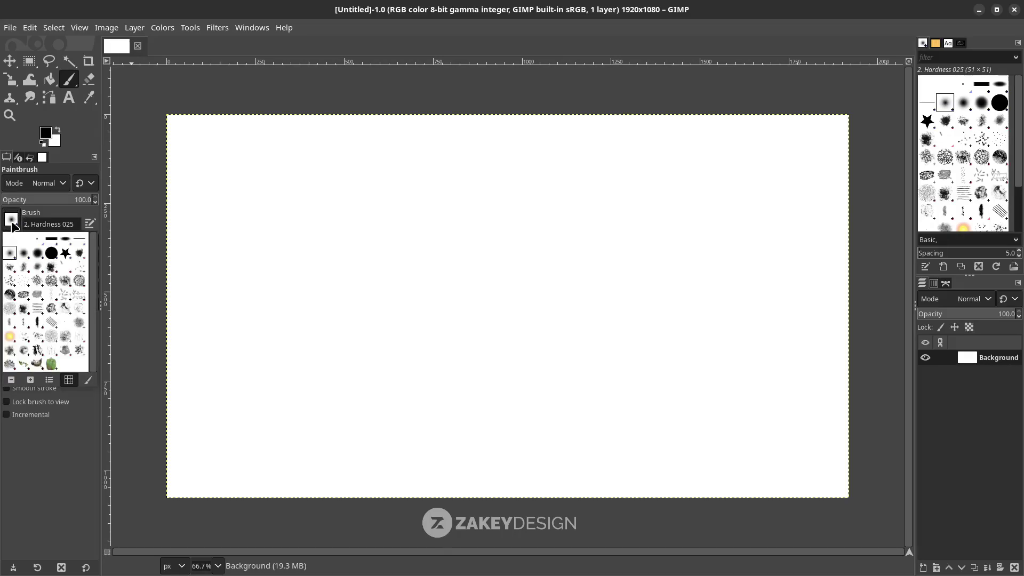
pyautogui.doubleClick(80, 255)
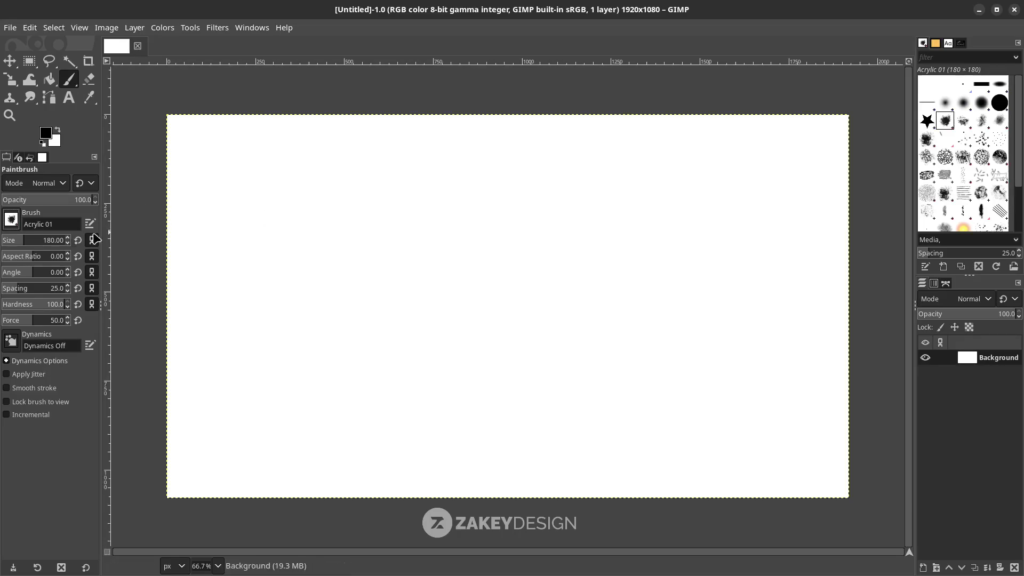
pyautogui.moveTo(35, 247); pyautogui.dragTo(37, 247)
# - Stamp grey and black acrylic dabs across the left, middle and right of the canvas
pyautogui.click(245, 195)
pyautogui.click(301, 160)
pyautogui.click(259, 260)
pyautogui.click(219, 352)
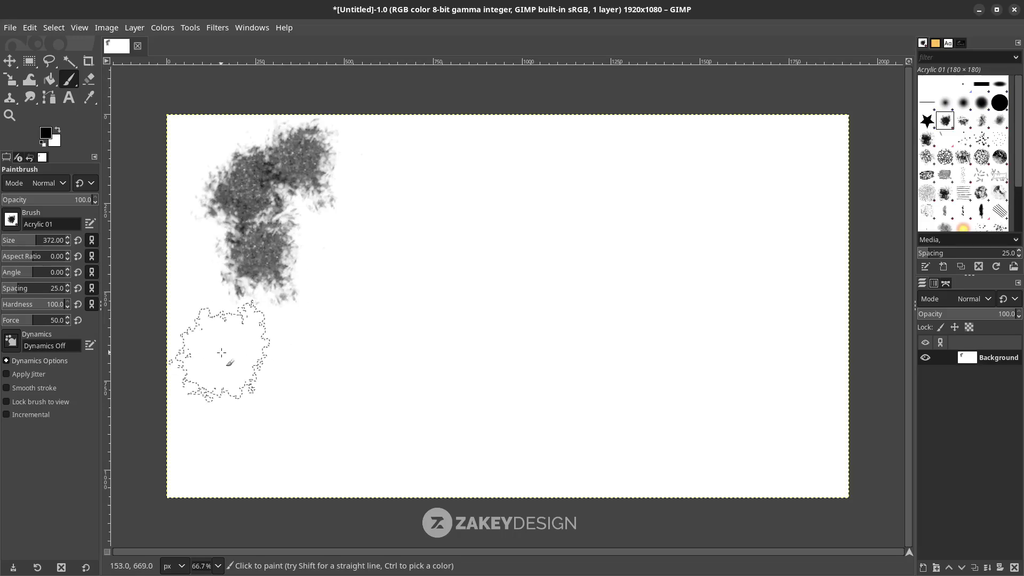
pyautogui.click(267, 416)
pyautogui.click(285, 293)
pyautogui.click(379, 415)
pyautogui.click(398, 255)
pyautogui.click(482, 337)
pyautogui.click(536, 435)
pyautogui.click(656, 235)
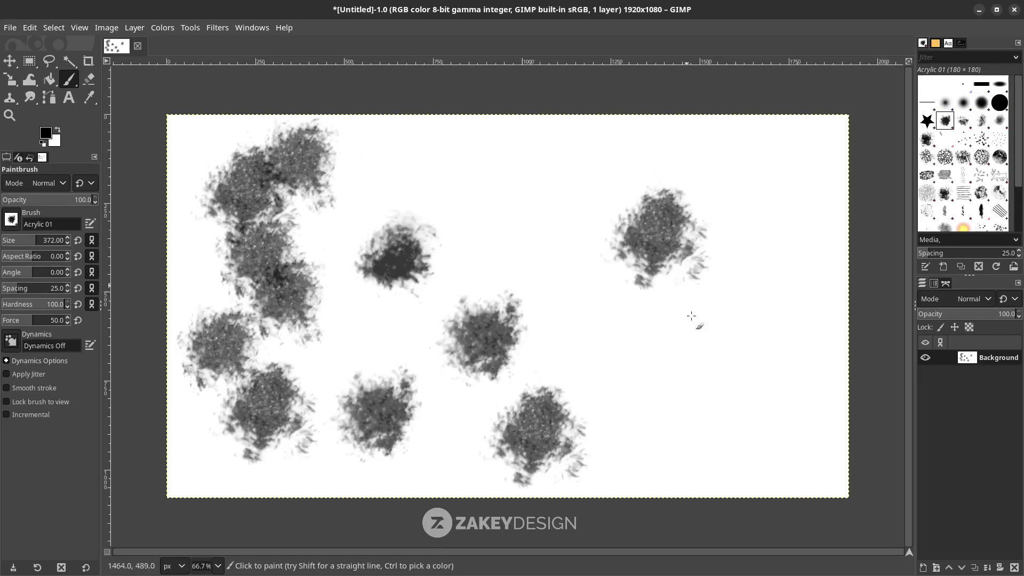
pyautogui.click(688, 306)
pyautogui.click(747, 427)
pyautogui.click(803, 198)
pyautogui.click(795, 131)
pyautogui.click(718, 170)
pyautogui.click(723, 259)
pyautogui.click(739, 331)
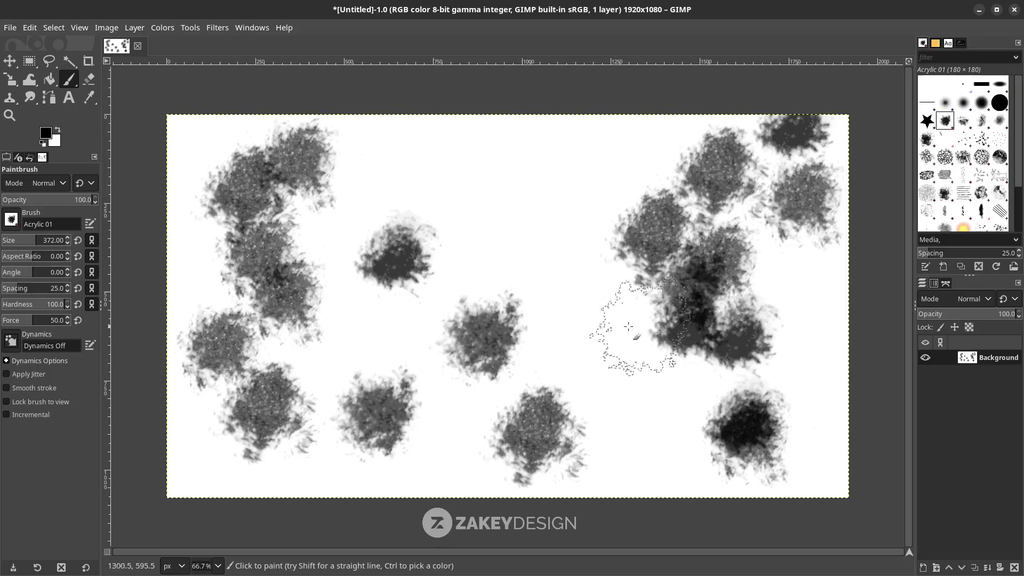
pyautogui.click(626, 320)
pyautogui.click(568, 277)
pyautogui.click(515, 208)
pyautogui.click(446, 160)
pyautogui.click(669, 190)
pyautogui.click(529, 155)
# - Darken middle blotches, stamp dabs along the bottom, and fill gaps at the left edge
pyautogui.click(485, 249)
pyautogui.click(394, 252)
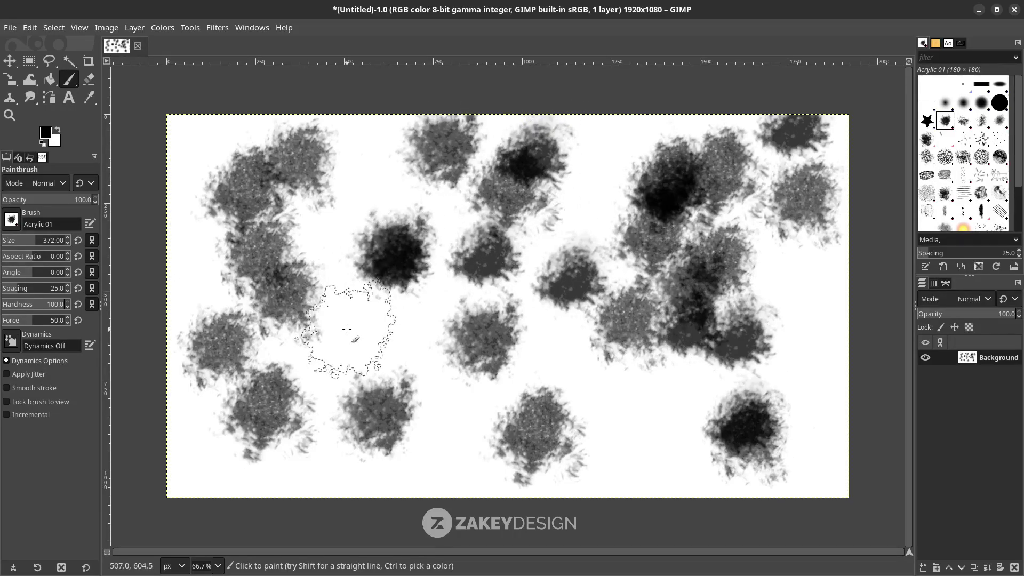
pyautogui.click(363, 361)
pyautogui.click(483, 336)
pyautogui.click(619, 397)
pyautogui.click(747, 421)
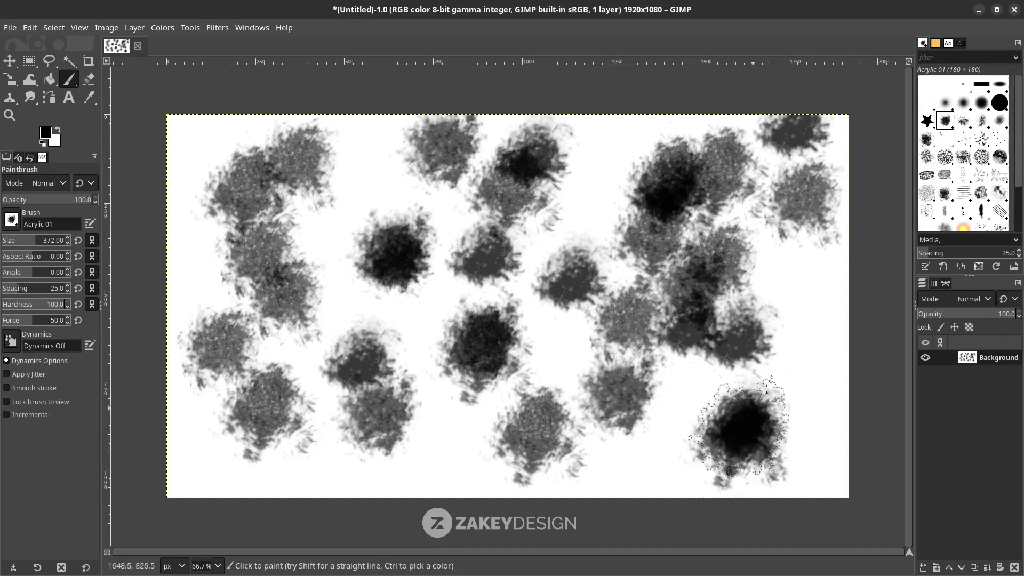
pyautogui.click(793, 374)
pyautogui.click(675, 408)
pyautogui.click(584, 434)
pyautogui.click(397, 411)
pyautogui.click(384, 451)
pyautogui.click(213, 451)
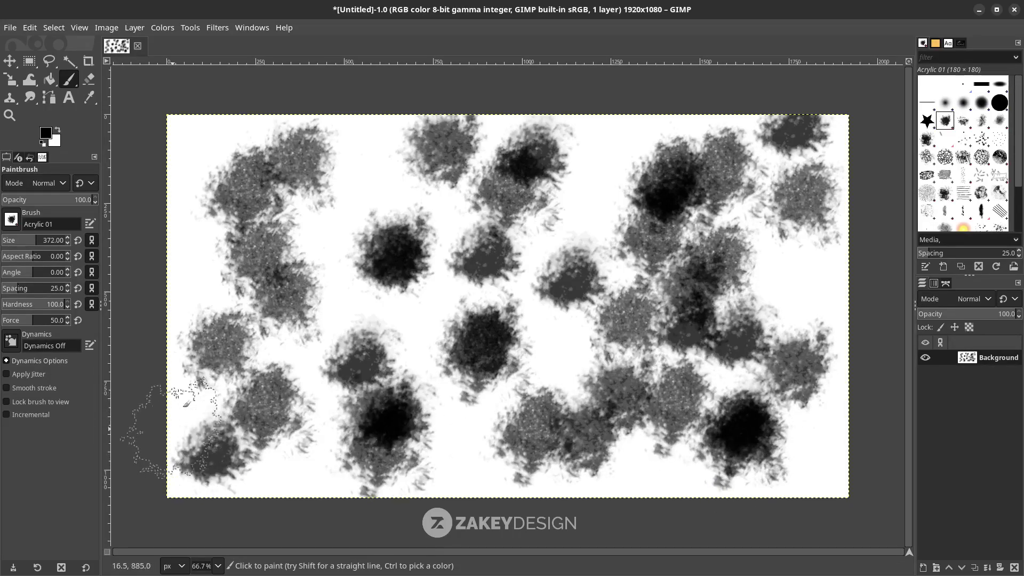
pyautogui.click(197, 272)
pyautogui.click(184, 155)
pyautogui.click(389, 222)
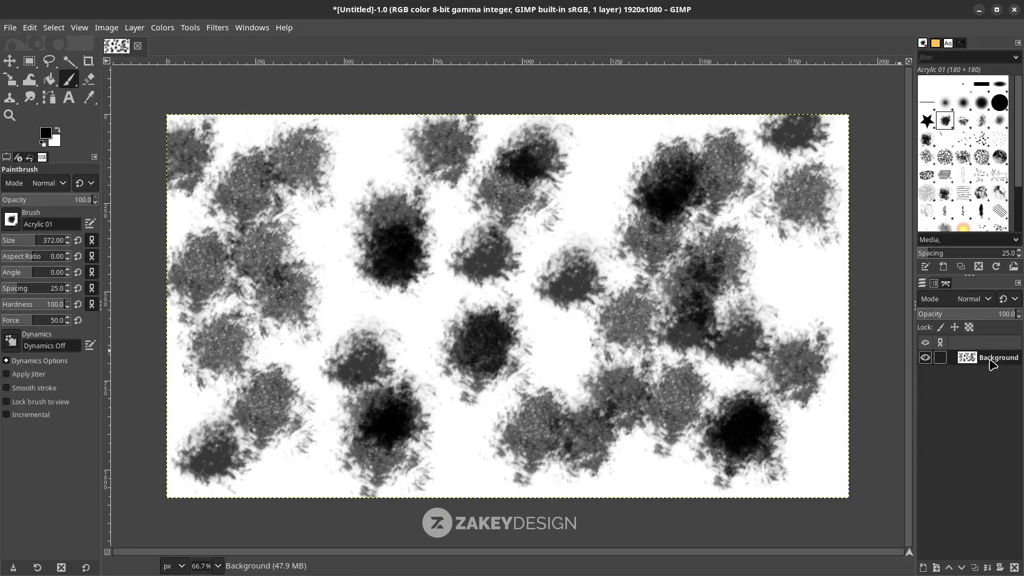
# - Duplicate the blotch layer and apply Whirl and Pinch: radius 2.0, whirl 971.2, pinch 0.256
pyautogui.click(975, 569)
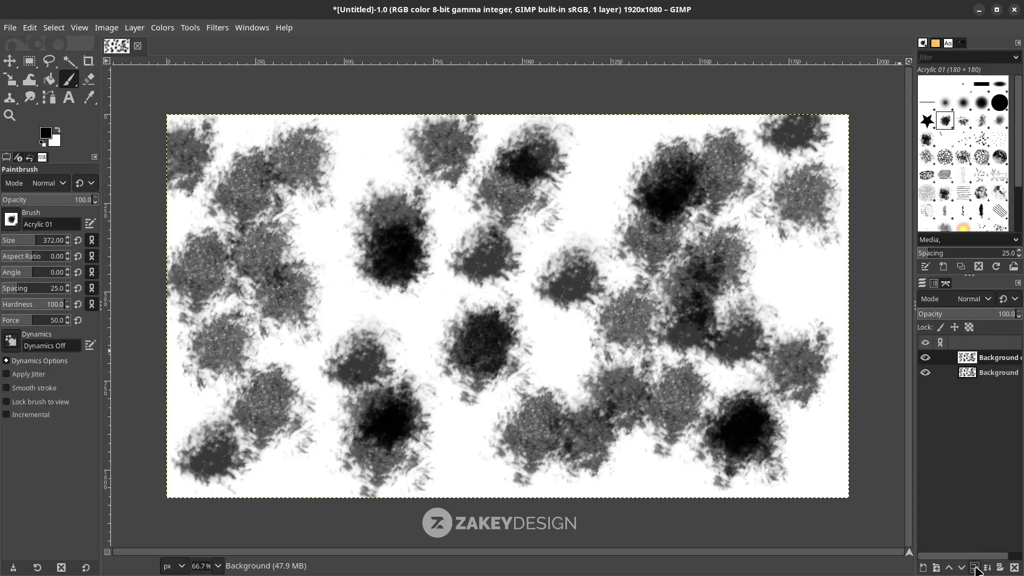
pyautogui.click(215, 27)
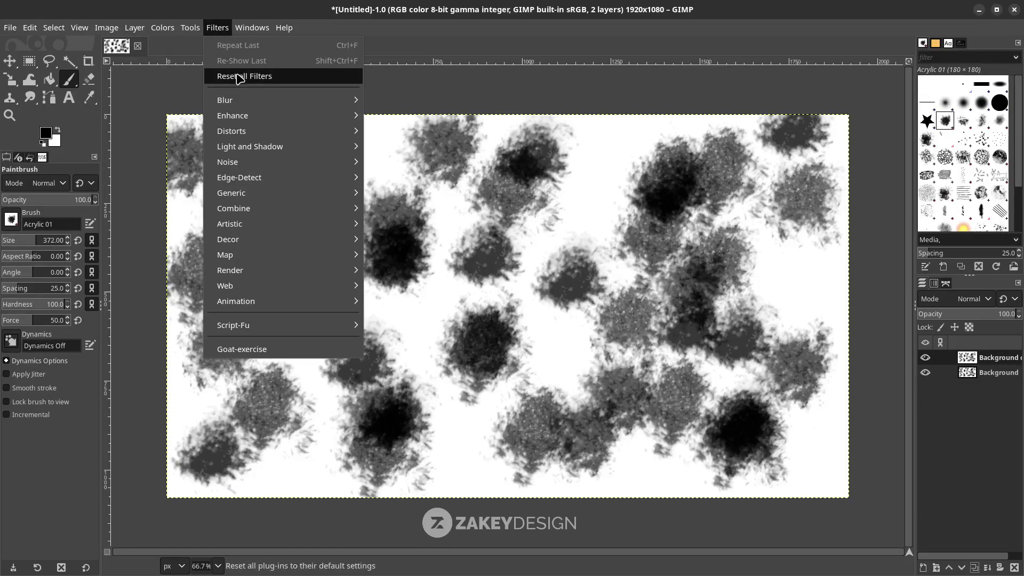
pyautogui.moveTo(288, 135)
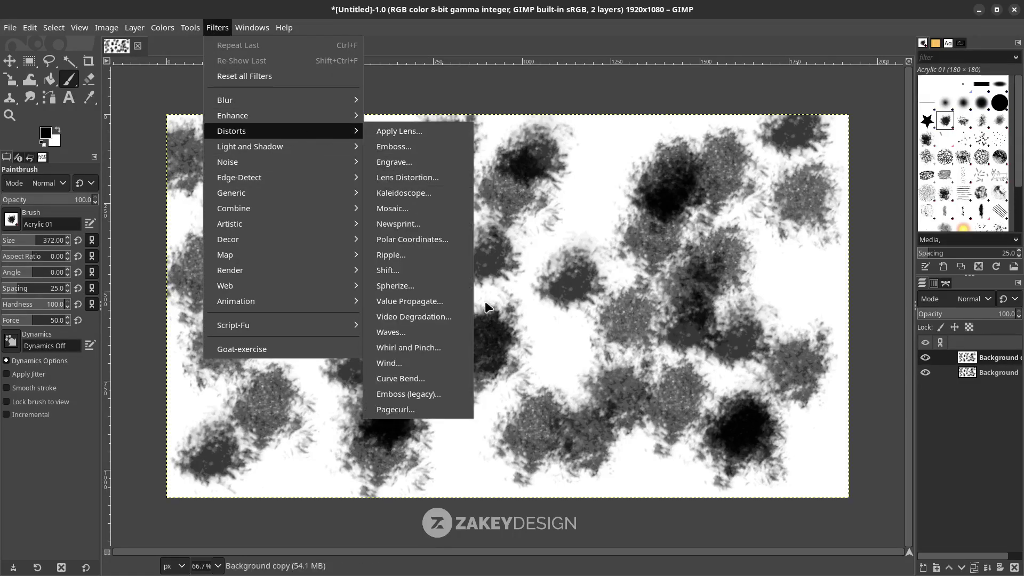
pyautogui.click(461, 354)
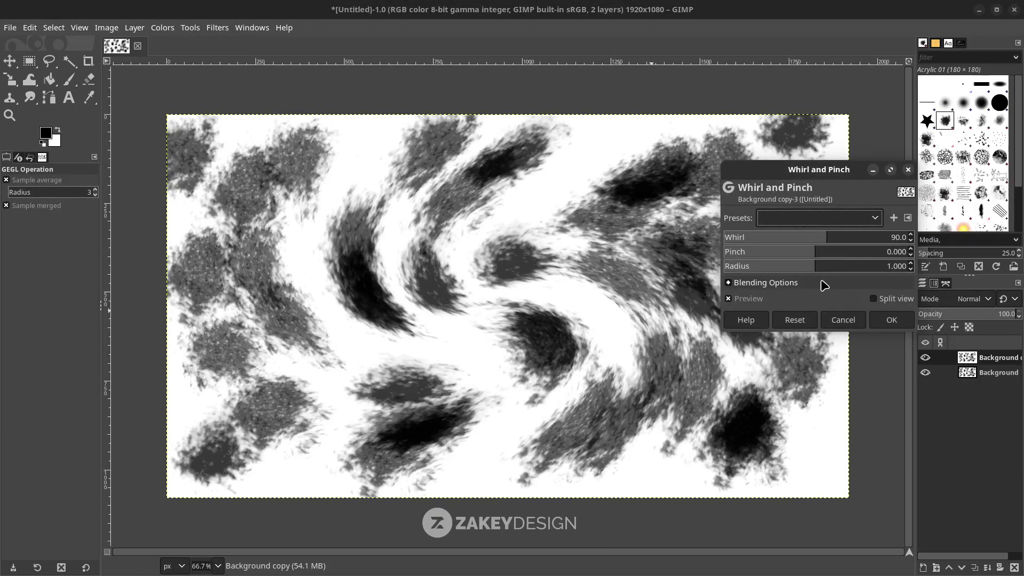
pyautogui.moveTo(815, 269); pyautogui.dragTo(858, 269)
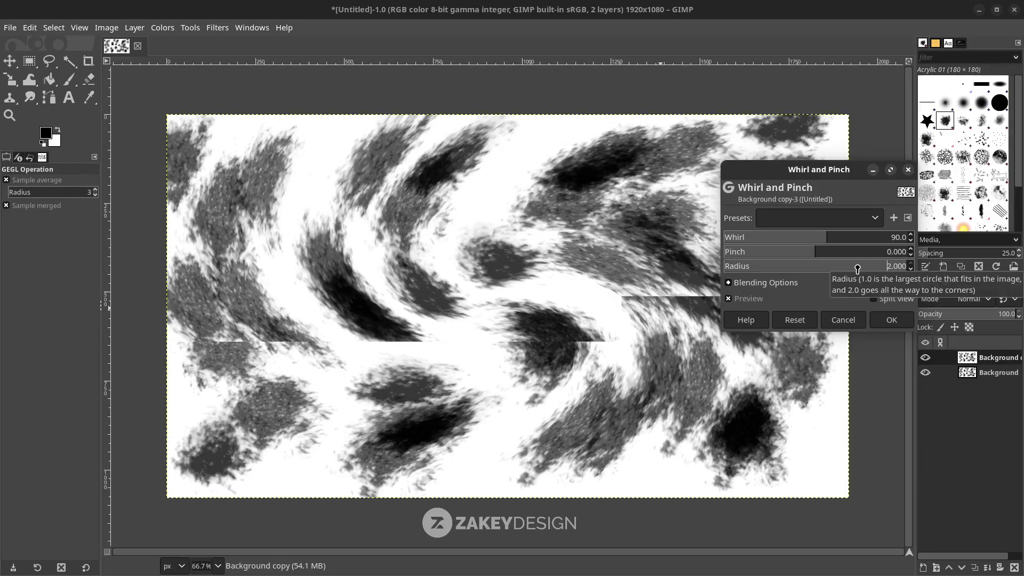
pyautogui.moveTo(834, 236); pyautogui.dragTo(895, 240)
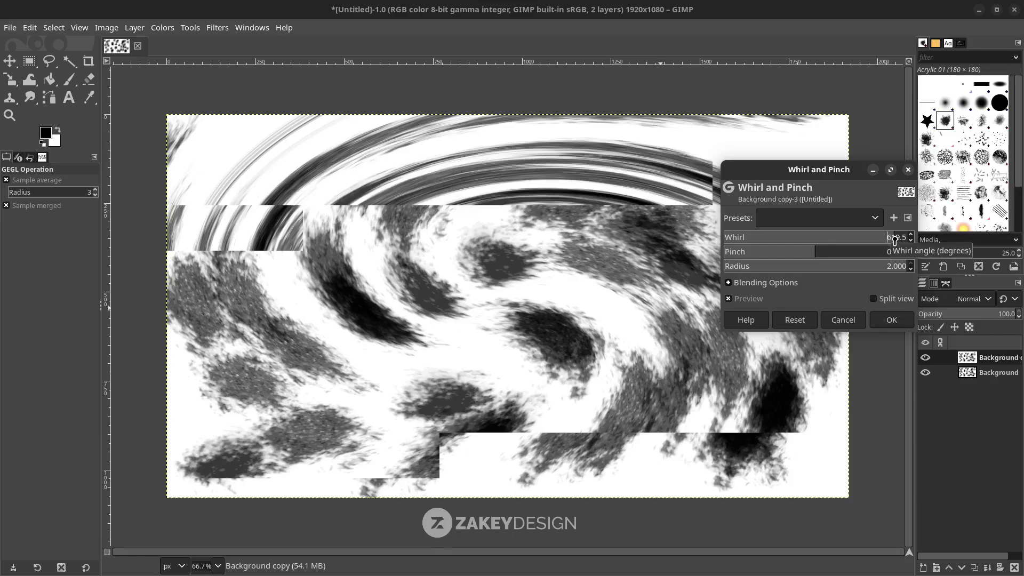
pyautogui.moveTo(895, 240); pyautogui.dragTo(900, 240)
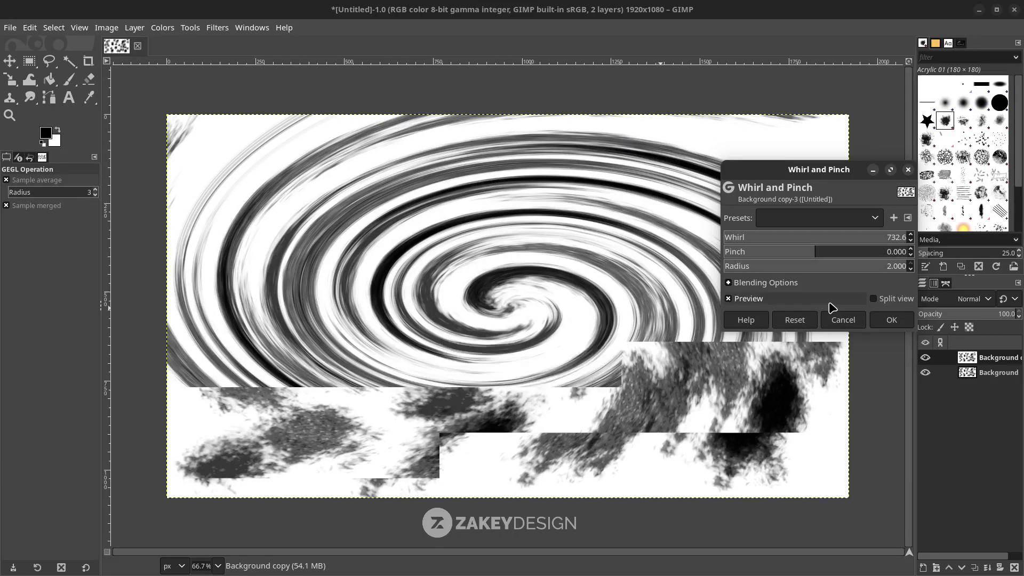
pyautogui.click(839, 258)
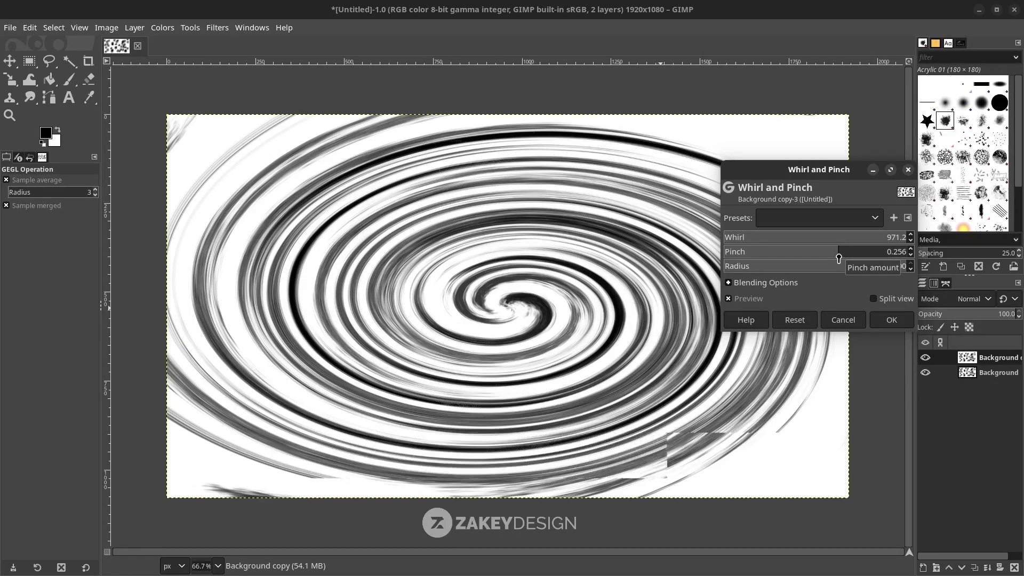
pyautogui.click(900, 323)
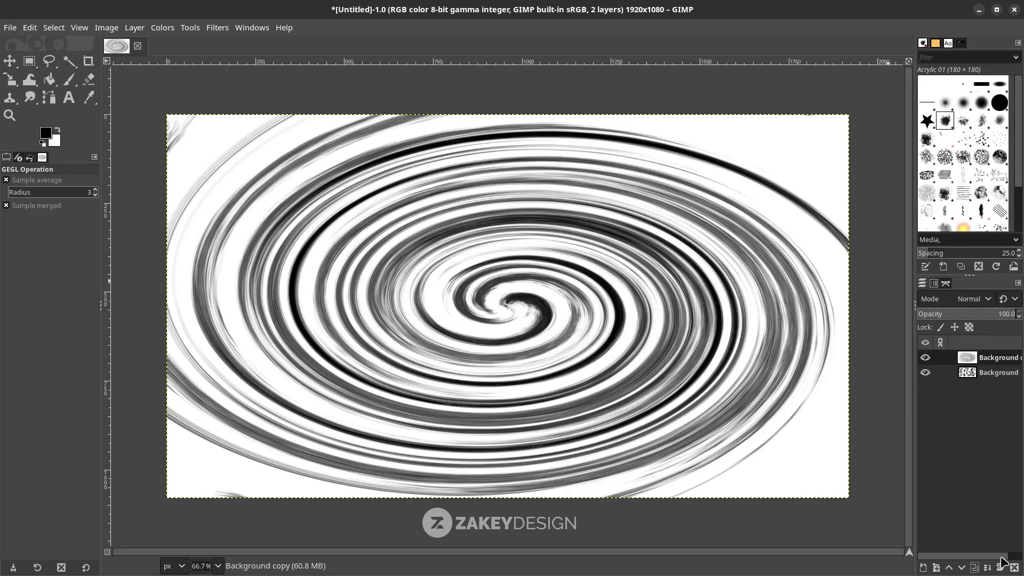
# - Duplicate the spiral layer and smear it with Warp Transform in Move pixels mode
pyautogui.click(976, 569)
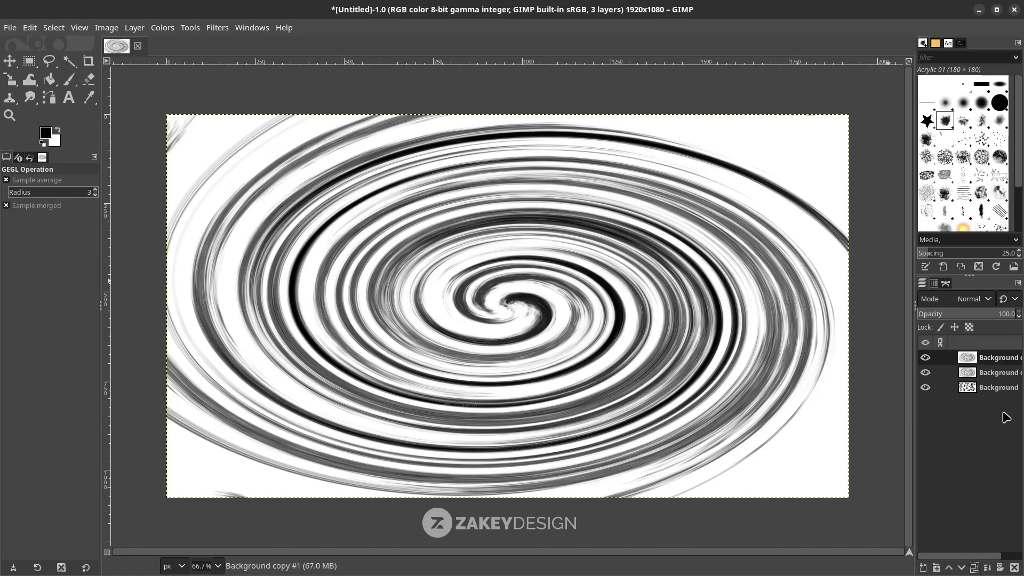
pyautogui.click(29, 83)
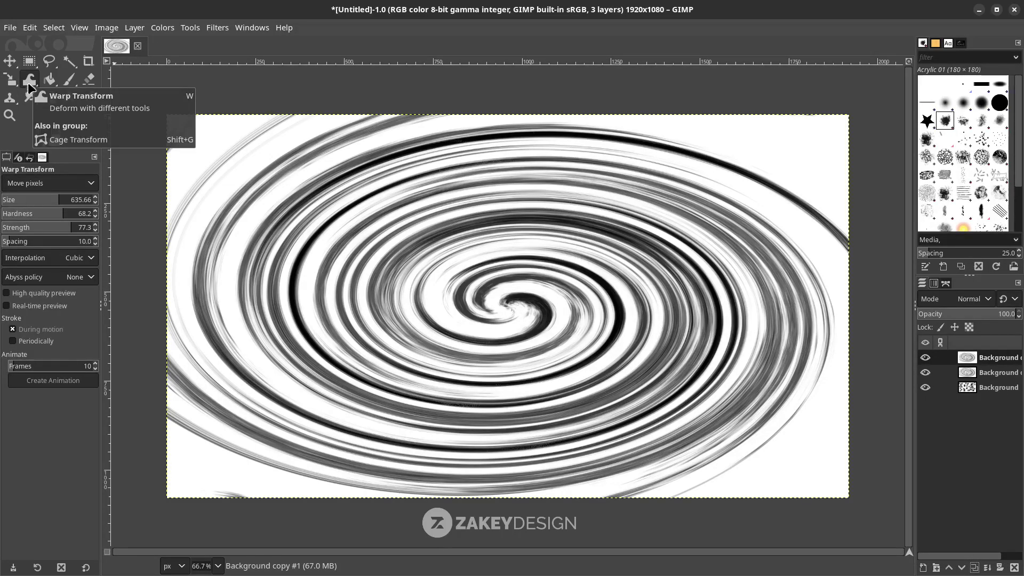
pyautogui.moveTo(51, 202)
pyautogui.mouseDown()
pyautogui.moveTo(74, 216)
pyautogui.moveTo(75, 229)
pyautogui.mouseUp()
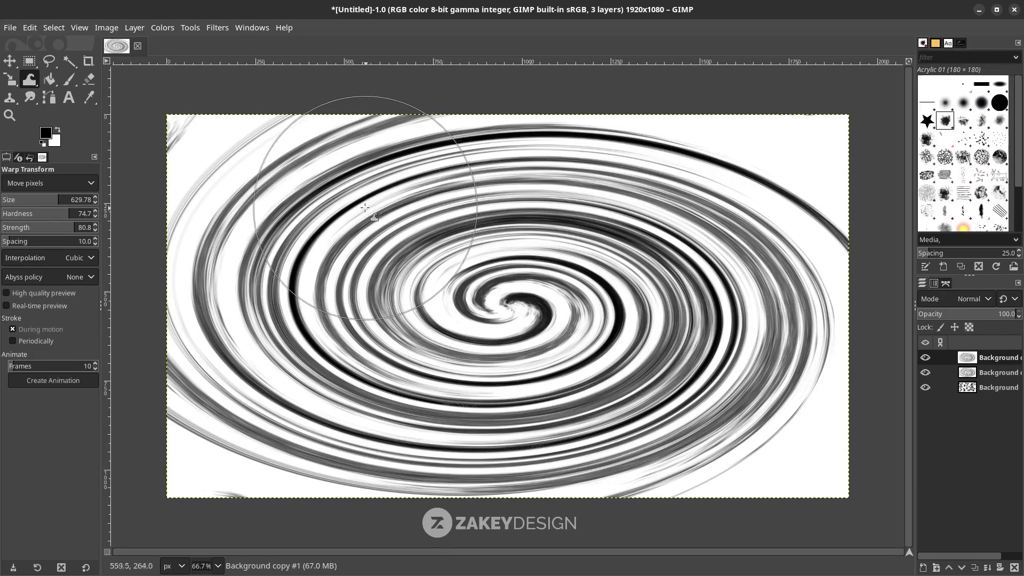
pyautogui.moveTo(365, 208)
pyautogui.mouseDown()
pyautogui.moveTo(333, 203)
pyautogui.moveTo(322, 272)
pyautogui.moveTo(310, 252)
pyautogui.moveTo(316, 213)
pyautogui.moveTo(297, 221)
pyautogui.moveTo(270, 303)
pyautogui.moveTo(273, 365)
pyautogui.moveTo(295, 398)
pyautogui.moveTo(228, 307)
pyautogui.moveTo(300, 472)
pyautogui.moveTo(505, 377)
pyautogui.moveTo(184, 410)
pyautogui.moveTo(673, 272)
pyautogui.moveTo(726, 268)
pyautogui.moveTo(768, 497)
pyautogui.moveTo(882, 440)
pyautogui.moveTo(812, 343)
pyautogui.moveTo(600, 493)
pyautogui.moveTo(822, 232)
pyautogui.moveTo(698, 245)
pyautogui.moveTo(734, 145)
pyautogui.moveTo(439, 192)
pyautogui.moveTo(686, 128)
pyautogui.moveTo(557, 303)
pyautogui.moveTo(351, 270)
pyautogui.moveTo(318, 243)
pyautogui.moveTo(294, 250)
pyautogui.moveTo(629, 261)
pyautogui.moveTo(749, 283)
pyautogui.moveTo(880, 274)
pyautogui.moveTo(537, 366)
pyautogui.moveTo(319, 318)
pyautogui.moveTo(340, 303)
pyautogui.moveTo(547, 291)
pyautogui.moveTo(399, 170)
pyautogui.moveTo(853, 169)
pyautogui.moveTo(573, 316)
pyautogui.moveTo(265, 321)
pyautogui.moveTo(611, 109)
pyautogui.moveTo(884, 196)
pyautogui.moveTo(448, 303)
pyautogui.moveTo(226, 497)
pyautogui.moveTo(268, 191)
pyautogui.moveTo(278, 332)
pyautogui.moveTo(609, 352)
pyautogui.mouseUp()
# - Commit the warp and darken it with a Curves point near input 225, output 11
pyautogui.click(217, 27)
pyautogui.click(235, 57)
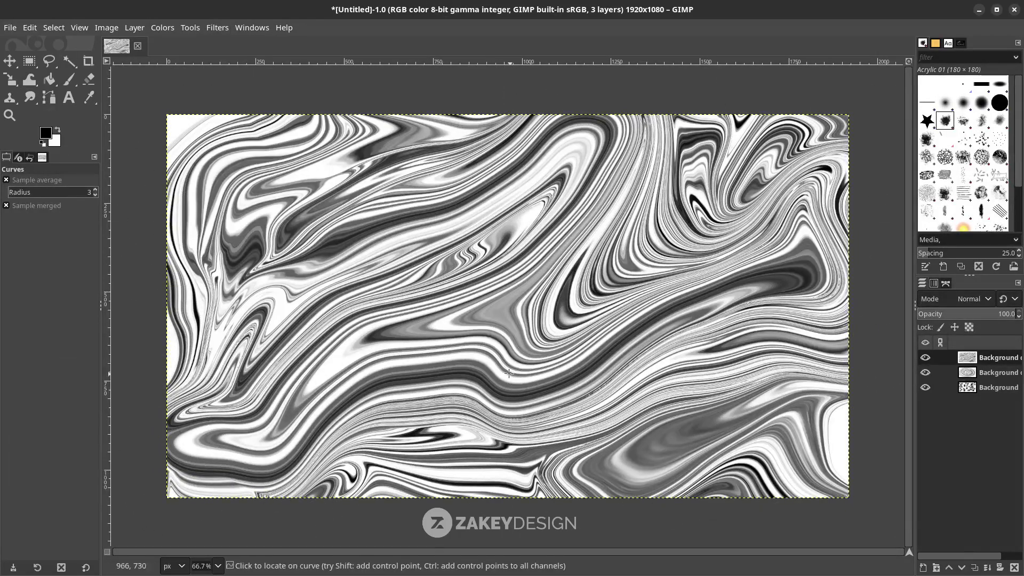
pyautogui.click(162, 28)
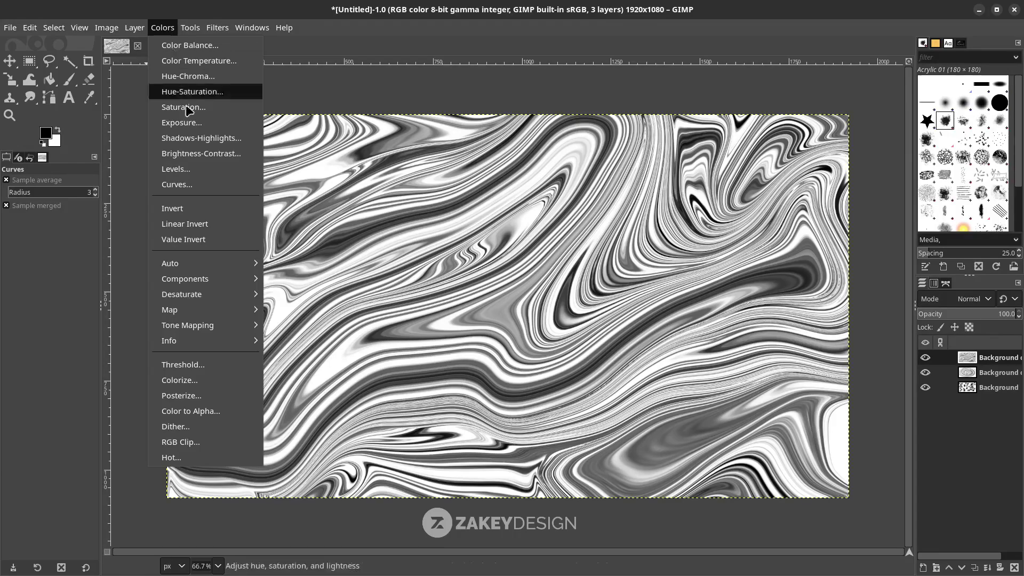
pyautogui.click(203, 186)
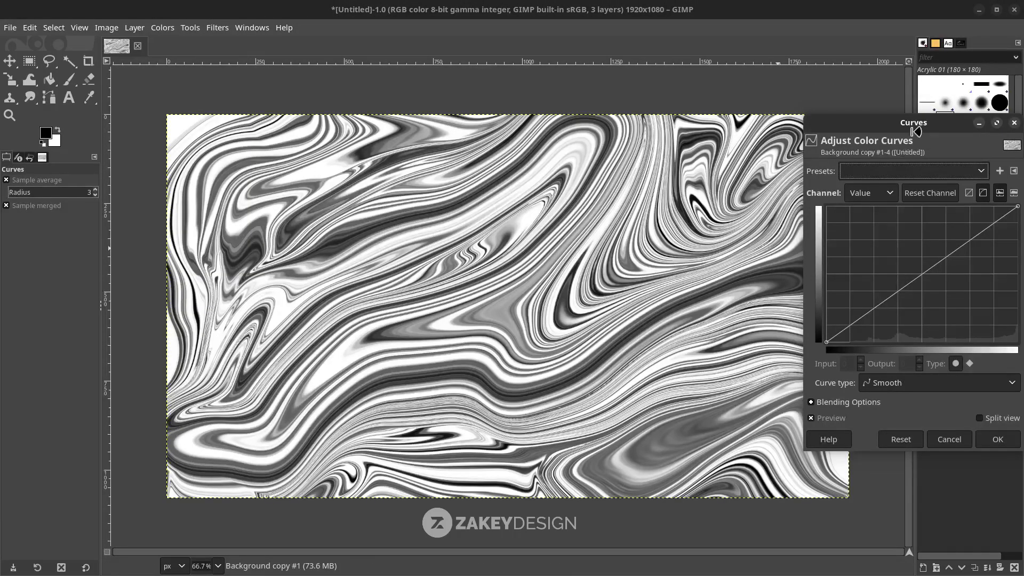
pyautogui.moveTo(907, 125); pyautogui.dragTo(779, 125)
pyautogui.moveTo(817, 292); pyautogui.dragTo(879, 334)
pyautogui.moveTo(804, 132); pyautogui.dragTo(391, 130)
pyautogui.moveTo(466, 331); pyautogui.dragTo(463, 334)
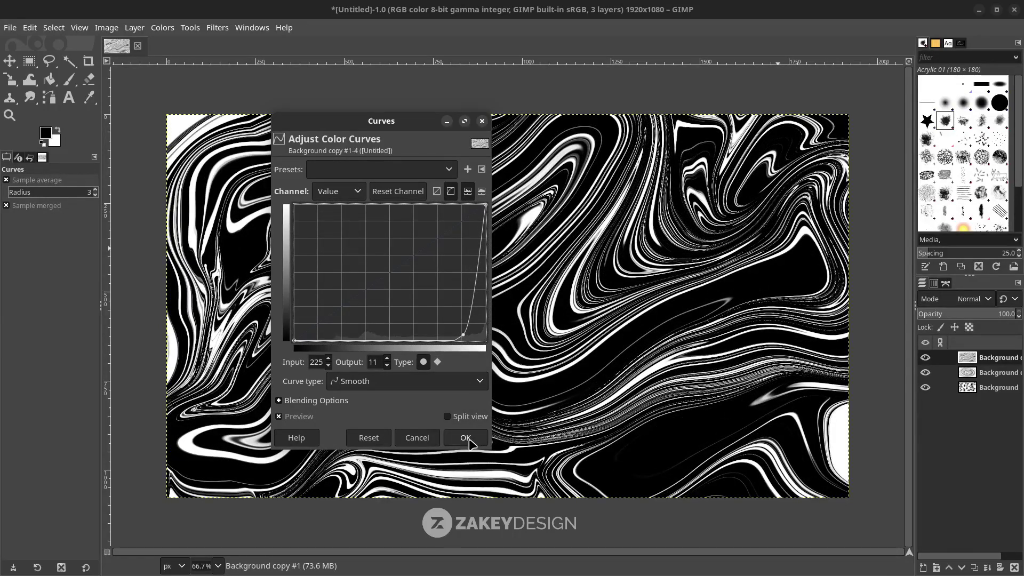
pyautogui.click(466, 438)
pyautogui.click(993, 388)
pyautogui.click(992, 357)
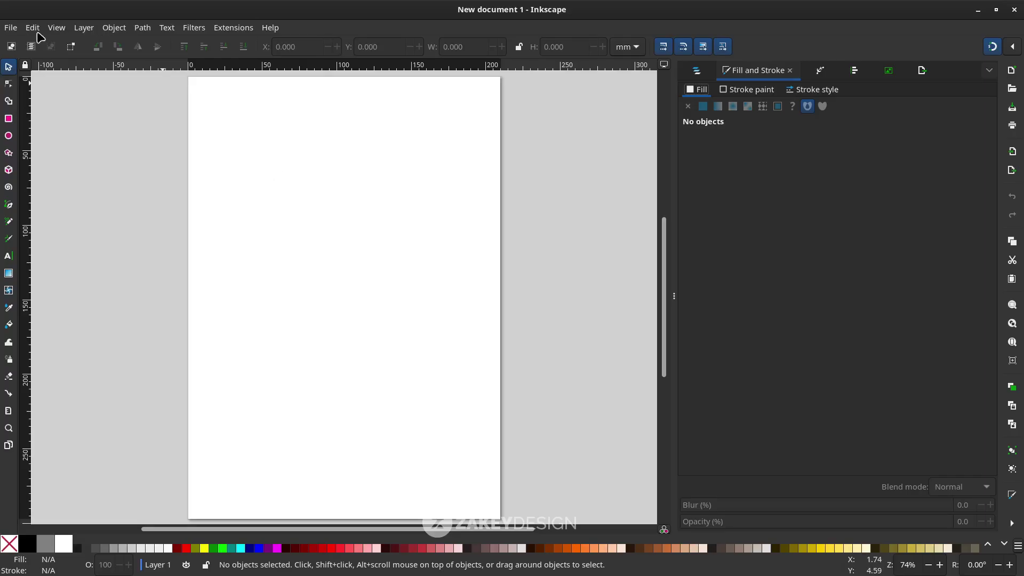
# - Import liquid marble.jpg as an embedded image in Inkscape and zoom in
pyautogui.click(11, 27)
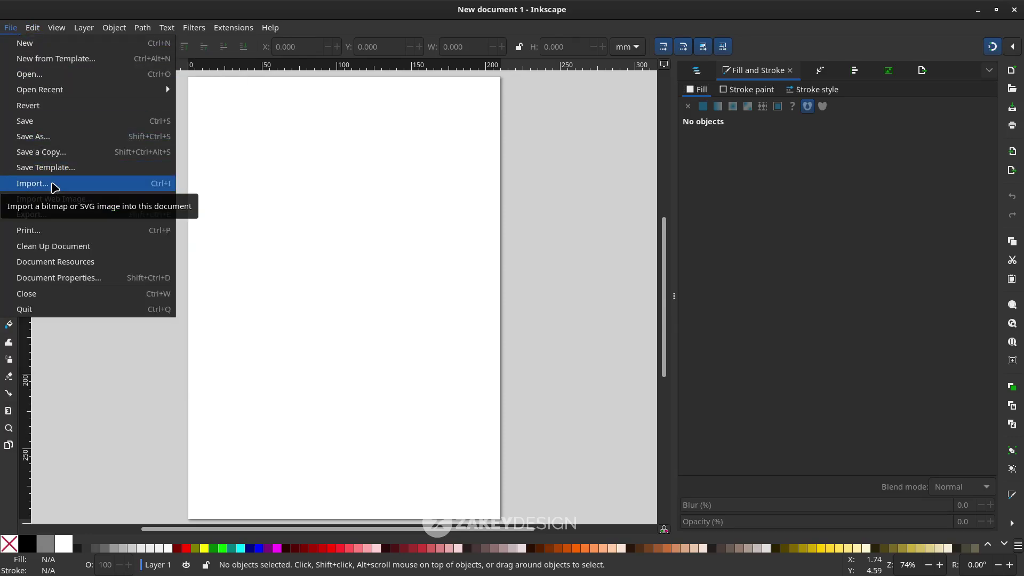
pyautogui.click(52, 183)
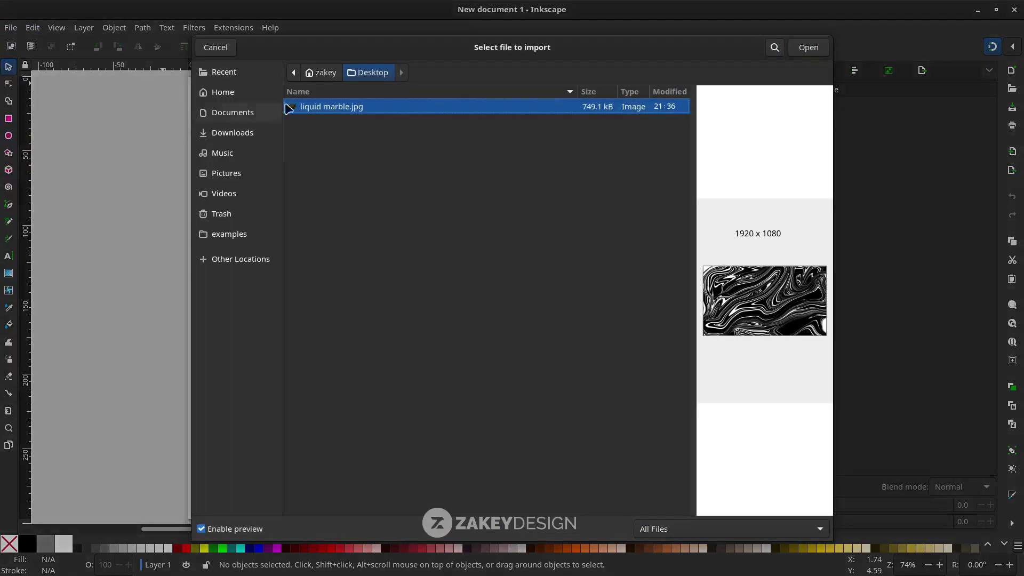
pyautogui.doubleClick(379, 105)
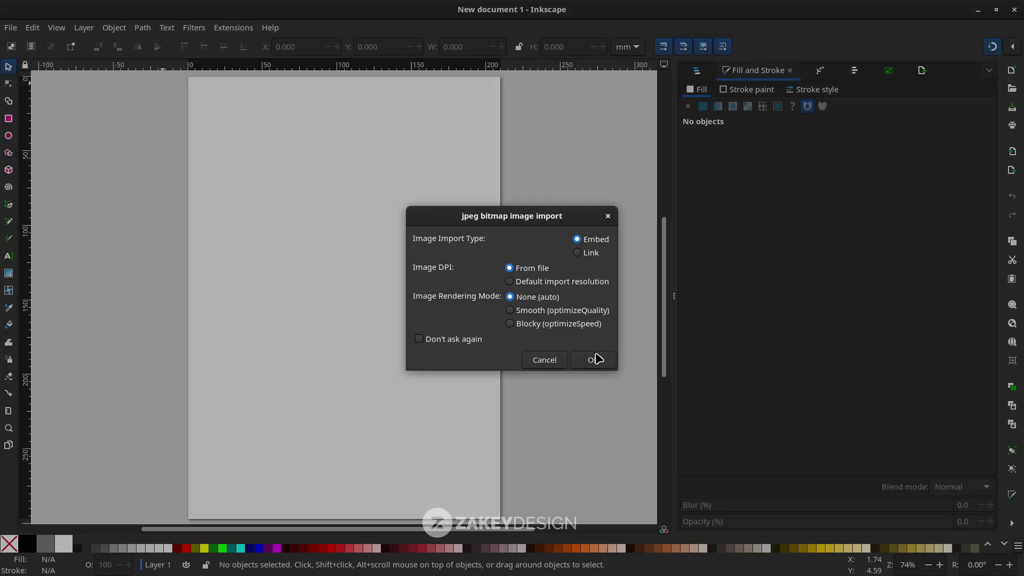
pyautogui.click(597, 359)
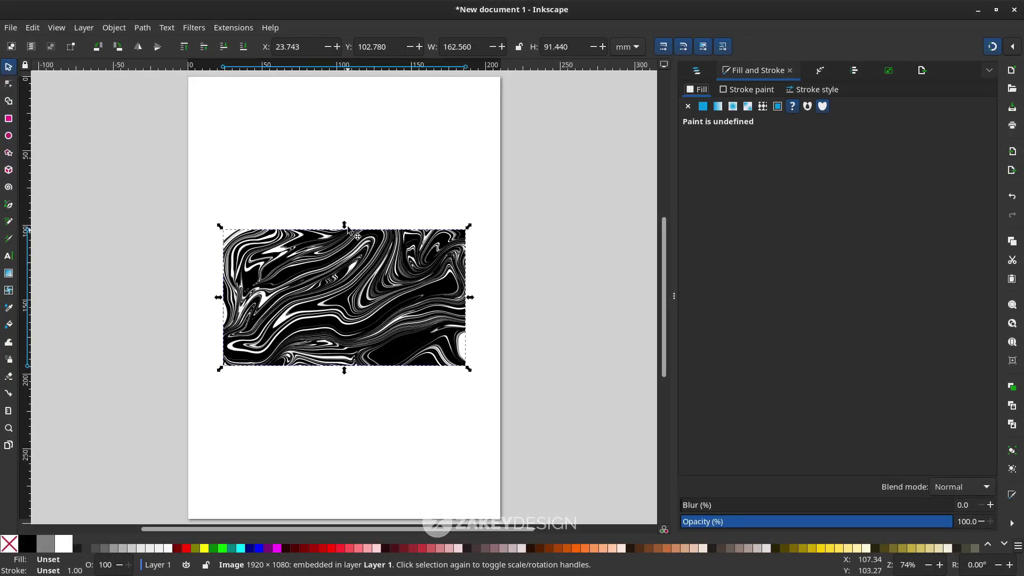
pyautogui.keyDown('ctrl'); pyautogui.scroll(2, 346, 225); pyautogui.keyUp('ctrl')
pyautogui.scroll(2, 378, 251)
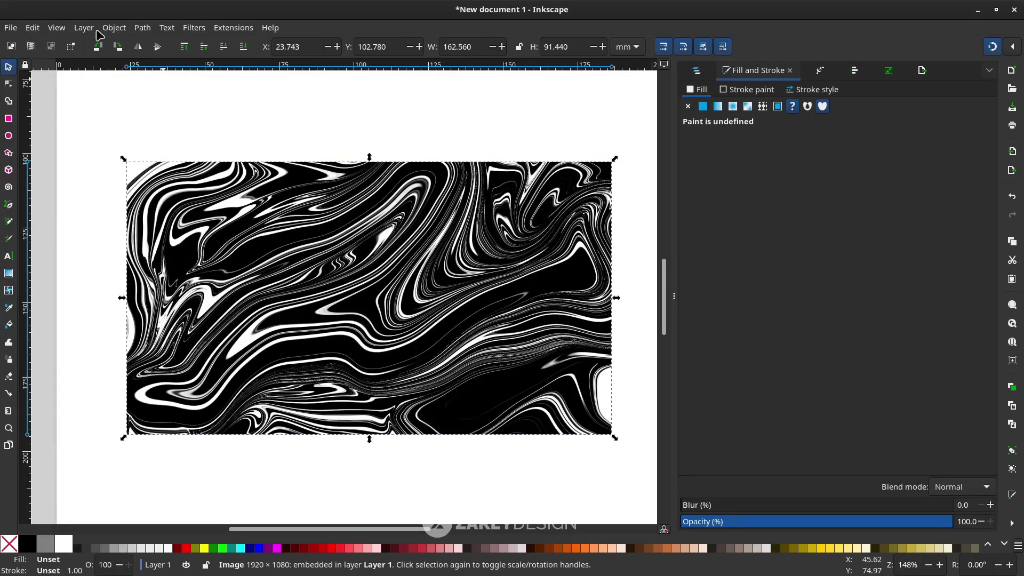
pyautogui.click(140, 30)
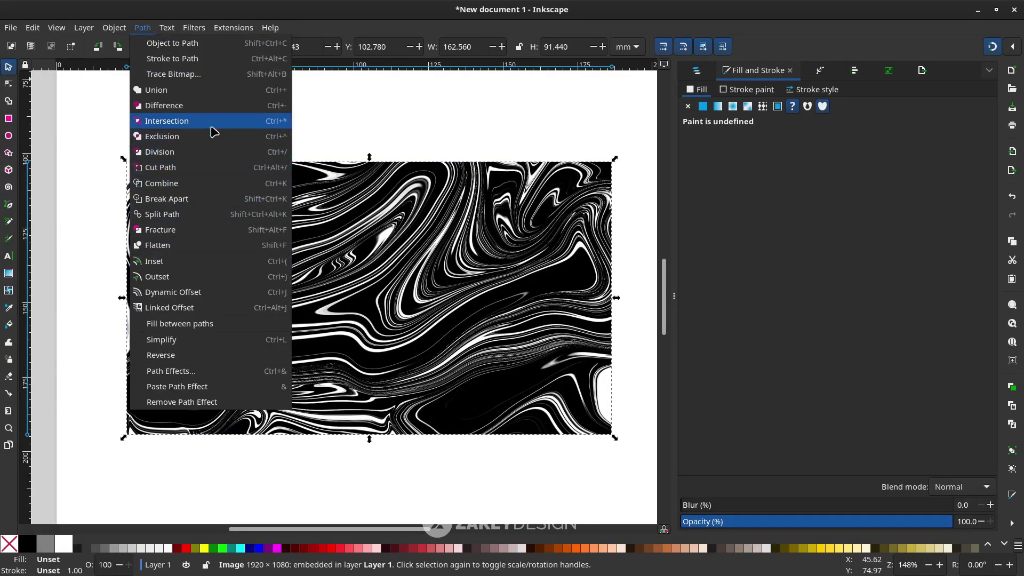
# - Trace the marble bitmap into vector paths at threshold 0.788
pyautogui.click(215, 85)
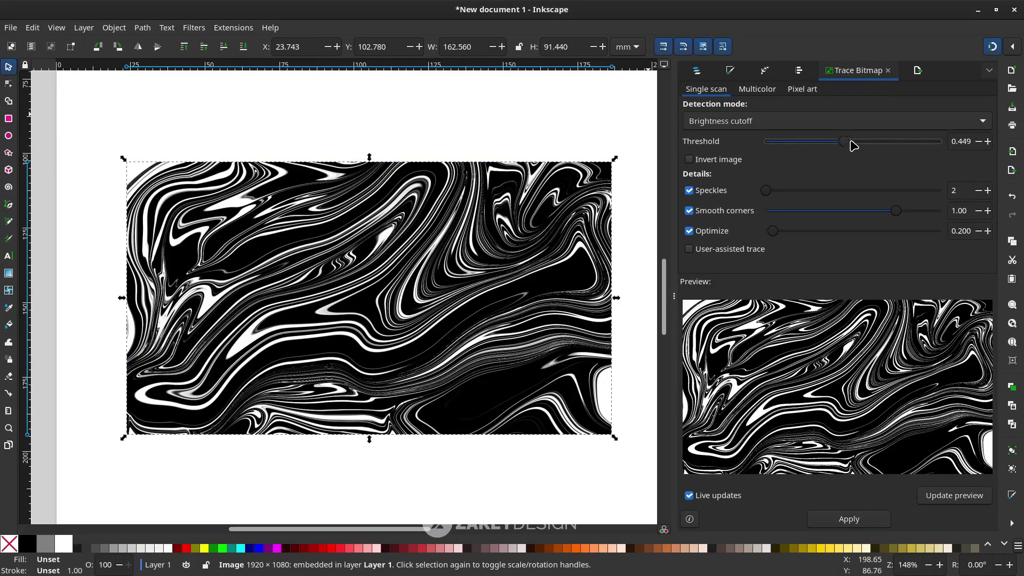
pyautogui.moveTo(873, 145)
pyautogui.mouseDown()
pyautogui.moveTo(919, 145)
pyautogui.moveTo(770, 145)
pyautogui.moveTo(919, 149)
pyautogui.moveTo(870, 147)
pyautogui.moveTo(903, 147)
pyautogui.mouseUp()
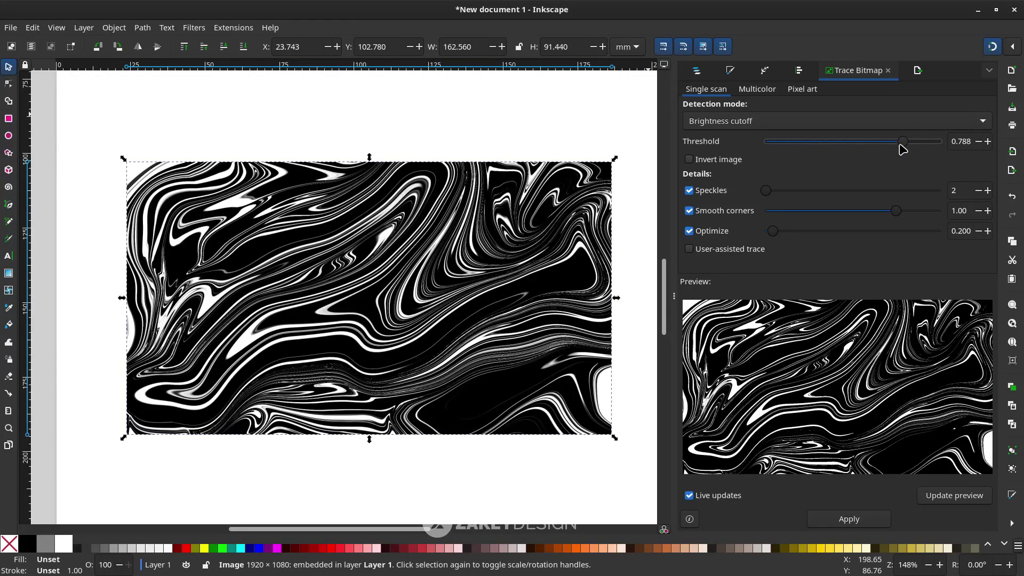
pyautogui.click(850, 520)
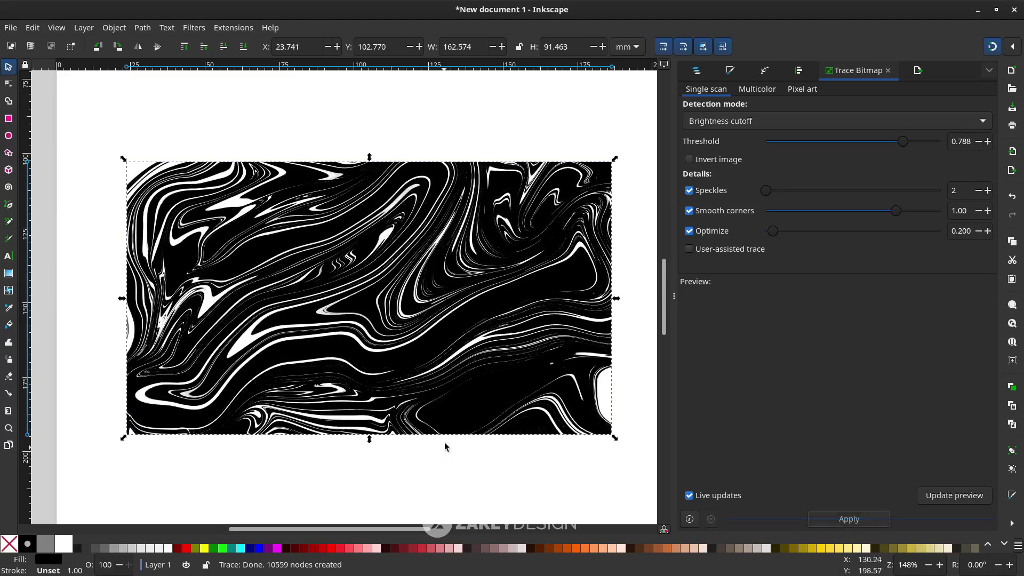
# - Move the traced vector left of the photo, level with it, and inspect its nodes
pyautogui.scroll(-1, 447, 431)
pyautogui.moveTo(433, 315); pyautogui.dragTo(80, 323)
pyautogui.hscroll(-3, 81, 324)
pyautogui.hscroll(-2, 81, 327)
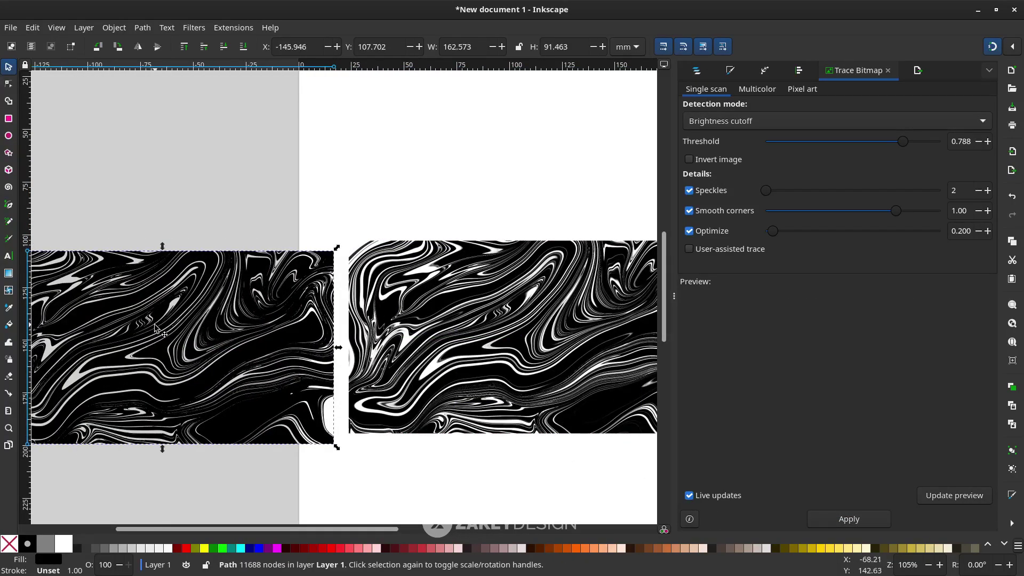
pyautogui.moveTo(155, 331); pyautogui.dragTo(155, 321)
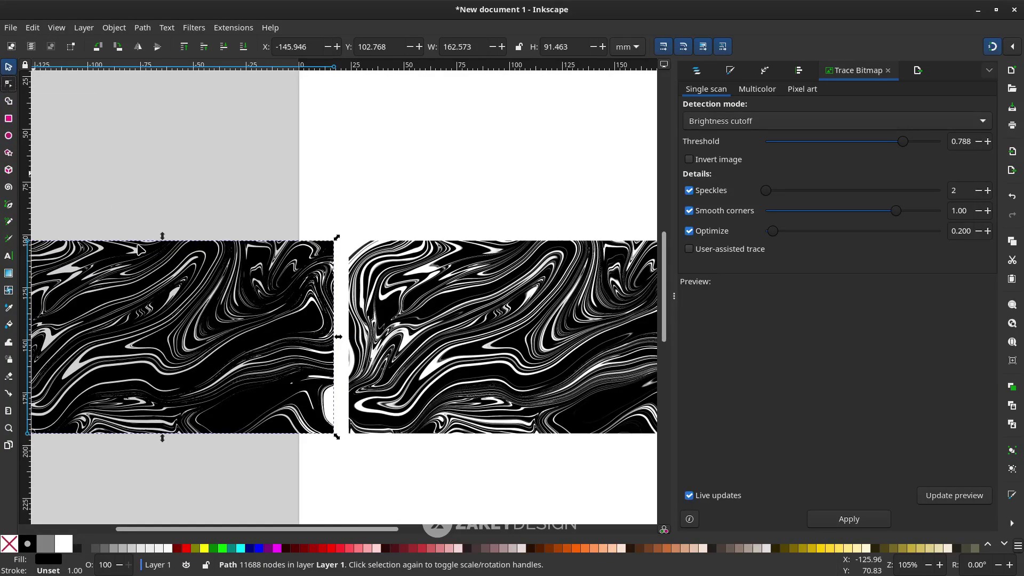
pyautogui.click(8, 84)
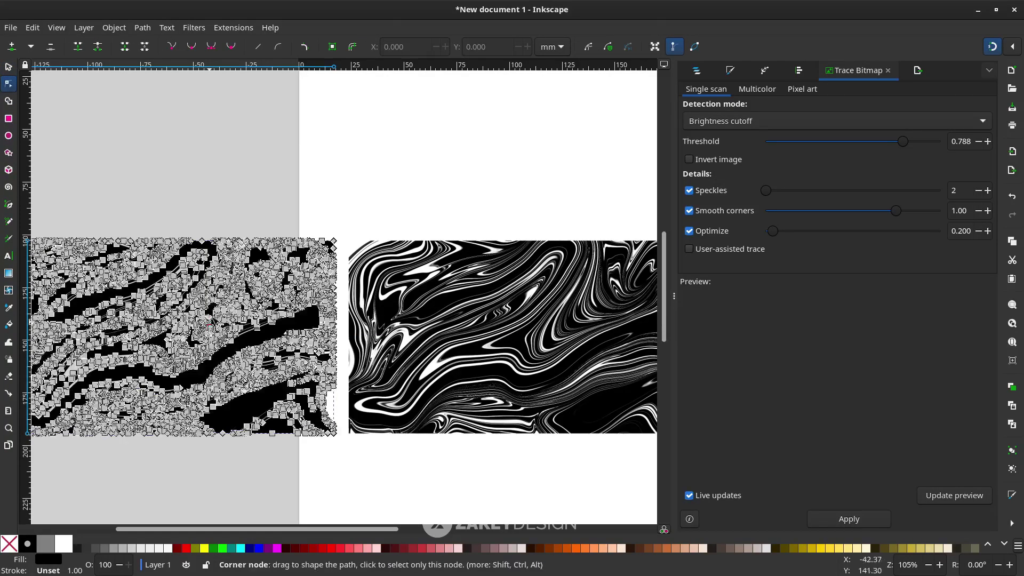
pyautogui.click(457, 283)
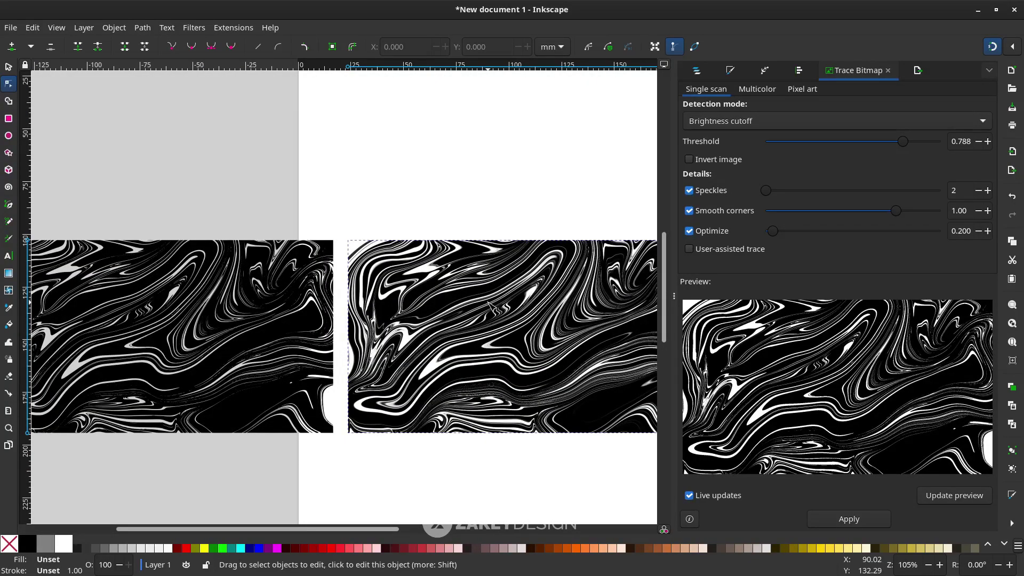
pyautogui.press('s')
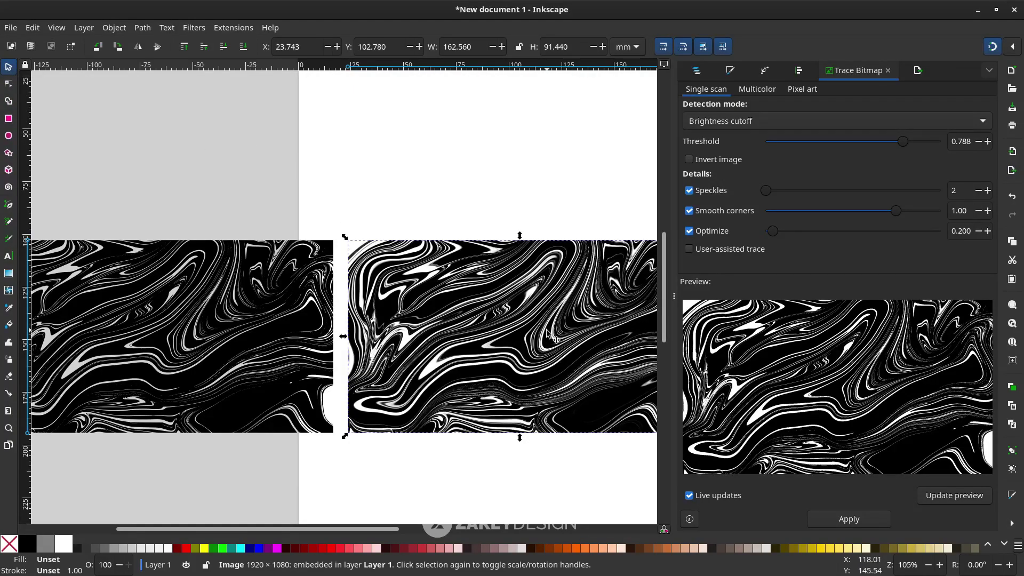
# - Delete the original marble photo and move the traced vector onto the page
pyautogui.press('Delete')
pyautogui.scroll(-2, 352, 295)
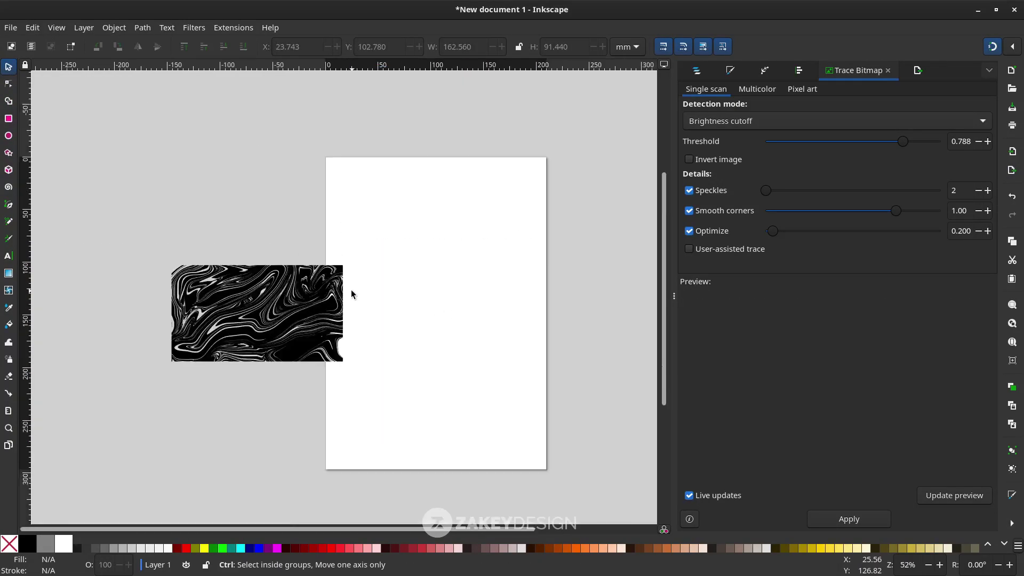
pyautogui.moveTo(320, 299); pyautogui.dragTo(464, 288)
pyautogui.scroll(2, 420, 236)
pyautogui.click(420, 237)
pyautogui.press('Escape')
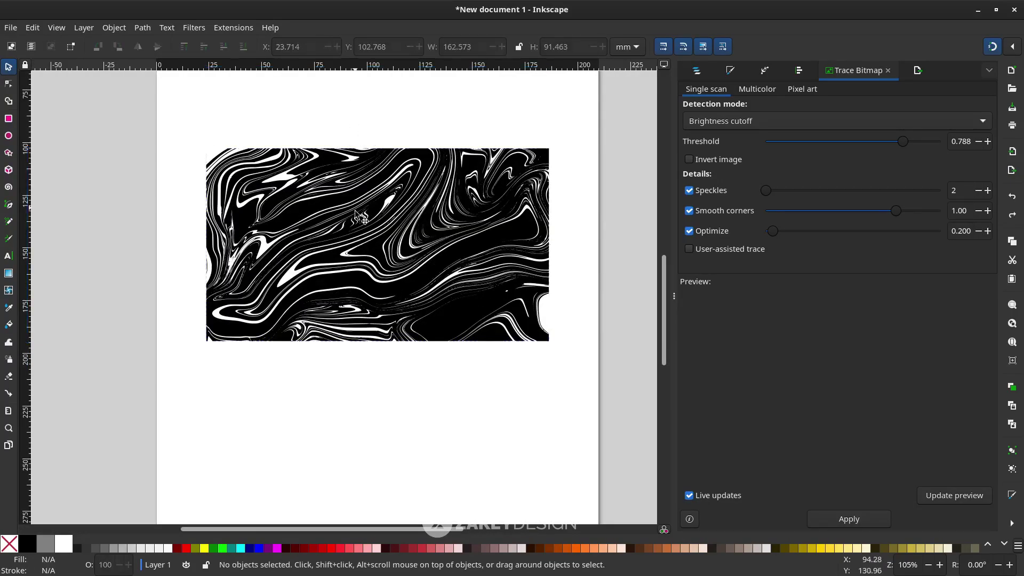
# - Draw a tall narrow rectangle over the traced marble
pyautogui.click(8, 119)
pyautogui.moveTo(264, 149); pyautogui.dragTo(320, 340)
pyautogui.click(8, 67)
pyautogui.moveTo(291, 200)
pyautogui.mouseDown()
pyautogui.moveTo(188, 308)
pyautogui.moveTo(265, 199)
pyautogui.moveTo(246, 196)
pyautogui.moveTo(291, 194)
pyautogui.moveTo(295, 208)
pyautogui.mouseUp()
pyautogui.scroll(2, 293, 206)
pyautogui.scroll(1, 293, 204)
pyautogui.scroll(-3, 294, 208)
# - Duplicate the marble and move the copy off the page to the left
pyautogui.click(364, 219)
pyautogui.scroll(-1, 386, 227)
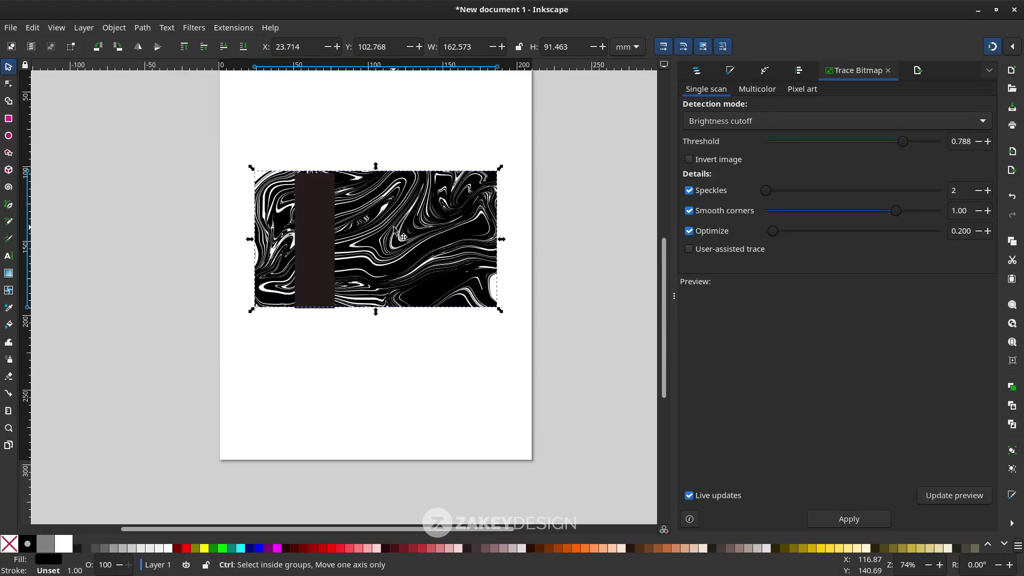
pyautogui.press('Home')
pyautogui.moveTo(358, 232); pyautogui.dragTo(4, 235)
pyautogui.scroll(2, 269, 249)
# - Clip the marble to the rectangle with Set Clip
pyautogui.moveTo(205, 179); pyautogui.dragTo(551, 416)
pyautogui.rightClick(361, 292)
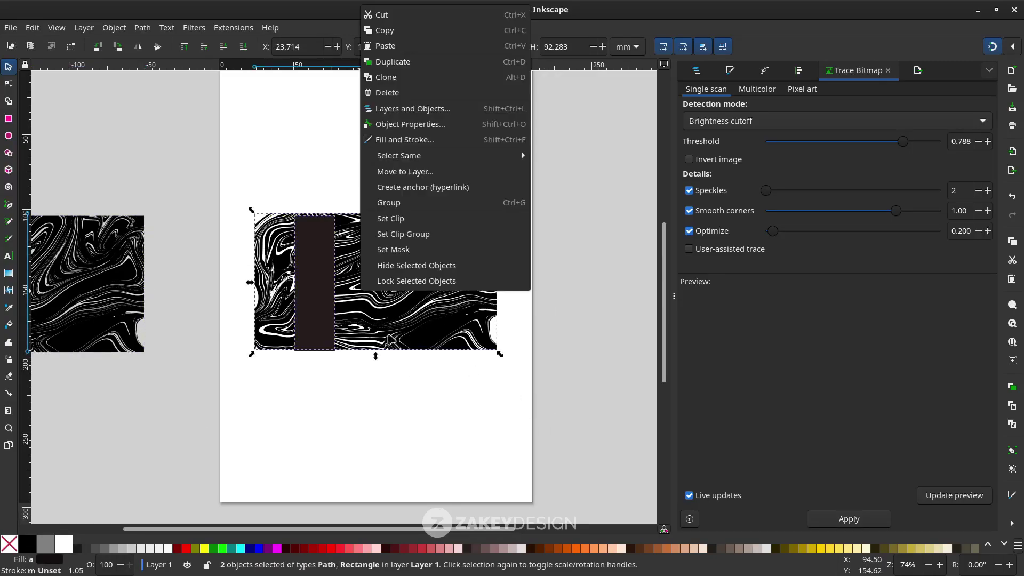
pyautogui.click(397, 229)
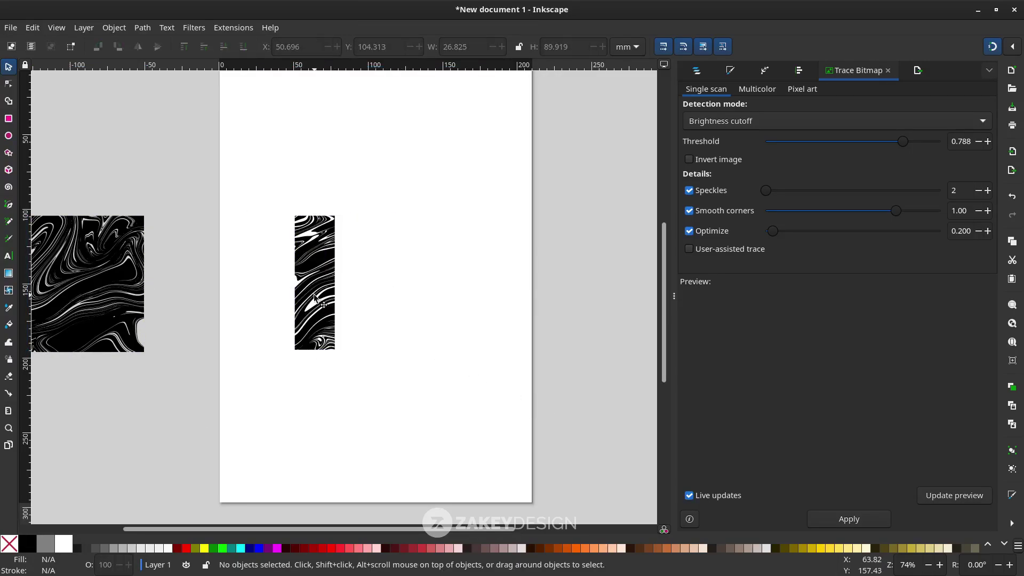
# - Try orange and dark brown fills on the bar, undo them, and select the spare marble
pyautogui.click(316, 295)
pyautogui.click(587, 547)
pyautogui.click(549, 548)
pyautogui.hotkey('ctrl', 'z')
pyautogui.hotkey('ctrl', 'z')
pyautogui.scroll(2, 322, 298)
pyautogui.scroll(2, 323, 320)
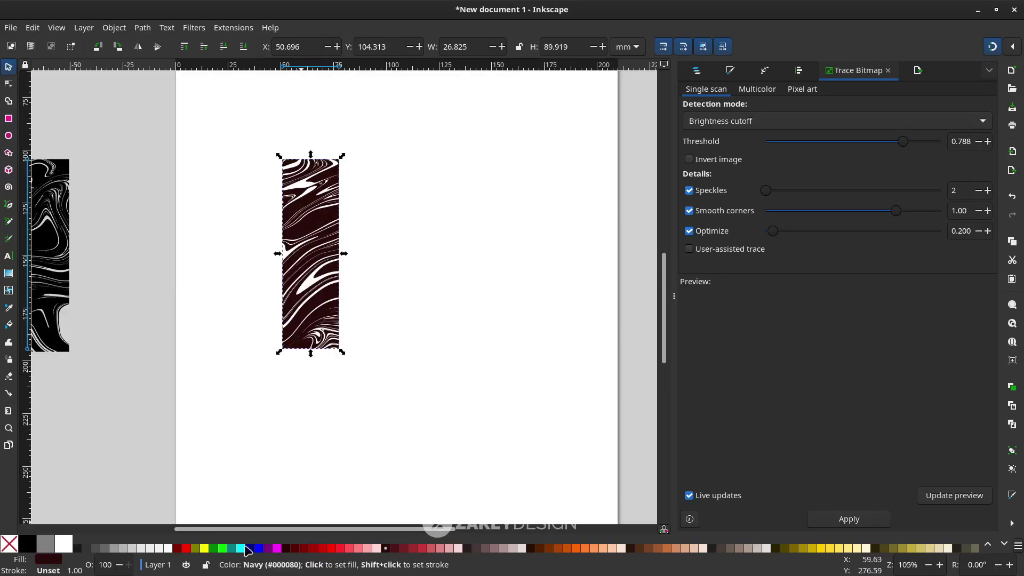
pyautogui.scroll(-2, 314, 240)
pyautogui.scroll(-2, 309, 213)
pyautogui.press('Escape')
pyautogui.scroll(-2, 310, 214)
pyautogui.click(179, 243)
pyautogui.scroll(1, 178, 243)
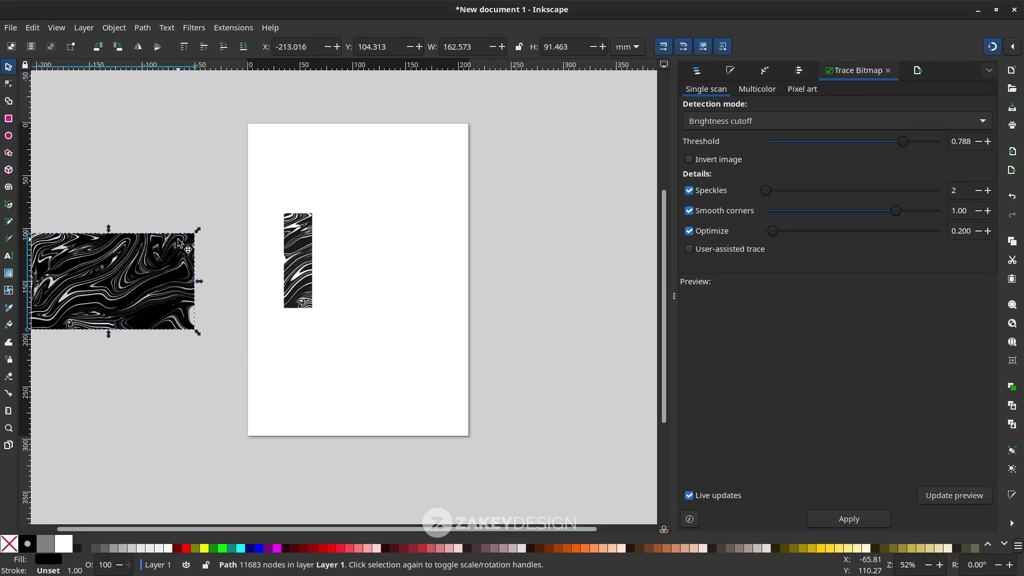
# - Place the spare marble copy on the page beneath the narrow clipped bar
pyautogui.hscroll(-2, 179, 243)
pyautogui.moveTo(230, 311)
pyautogui.mouseDown()
pyautogui.moveTo(455, 359)
pyautogui.moveTo(515, 410)
pyautogui.moveTo(499, 398)
pyautogui.mouseUp()
pyautogui.scroll(-2, 449, 353)
pyautogui.scroll(2, 421, 332)
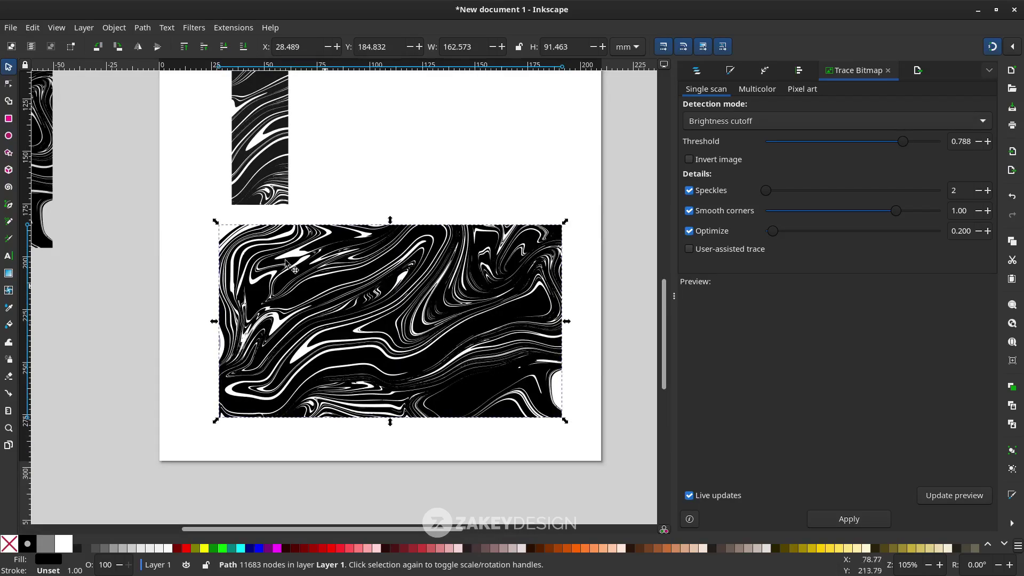
# - Draw a 50%-opaque orange circle positioned over the lower marble image
pyautogui.click(11, 140)
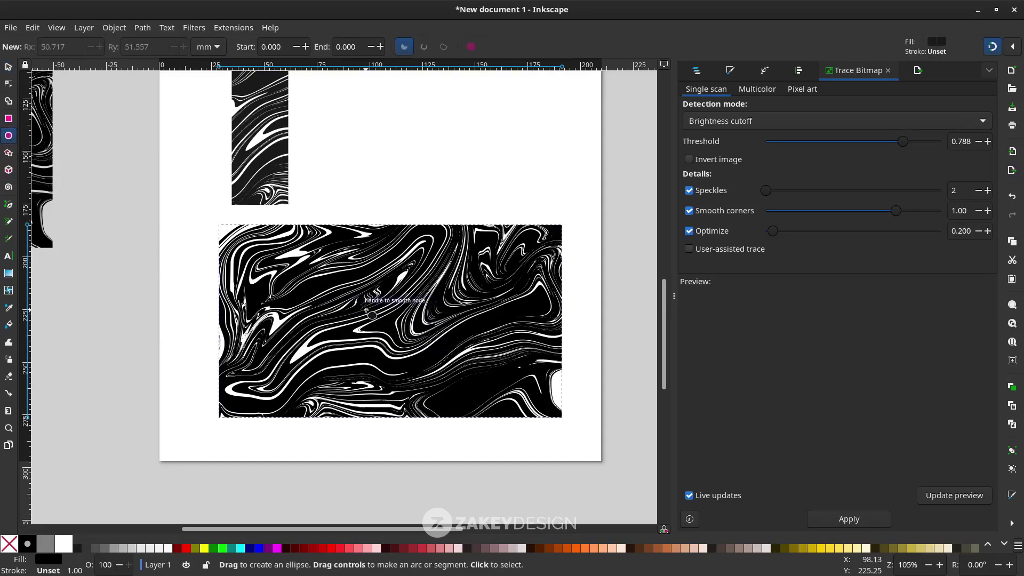
pyautogui.moveTo(293, 230)
pyautogui.mouseDown()
pyautogui.moveTo(449, 386)
pyautogui.moveTo(438, 383)
pyautogui.mouseUp()
pyautogui.scroll(-1, 453, 381)
pyautogui.press('s')
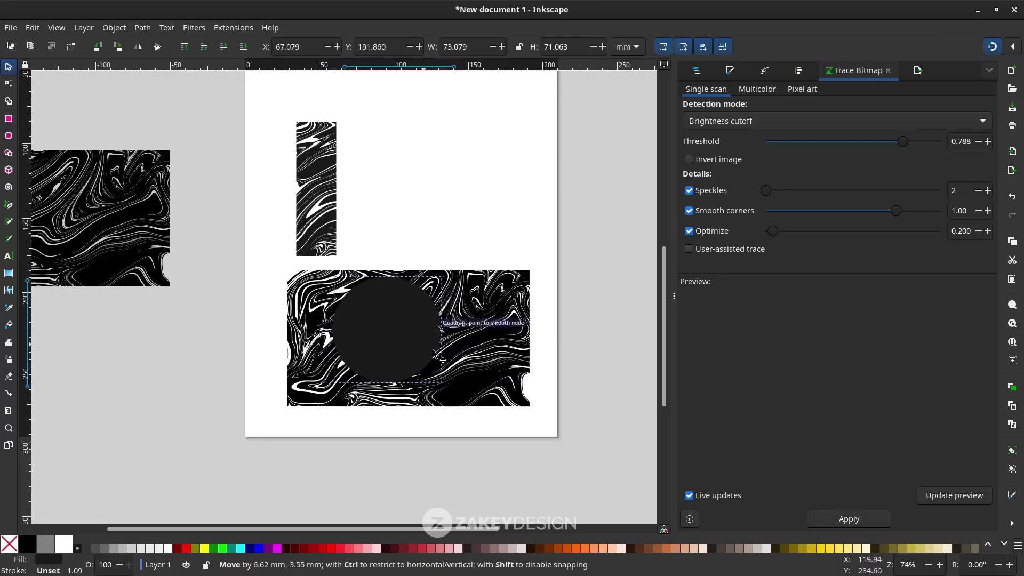
pyautogui.moveTo(413, 343); pyautogui.dragTo(457, 370)
pyautogui.click(114, 564)
pyautogui.press('Return')
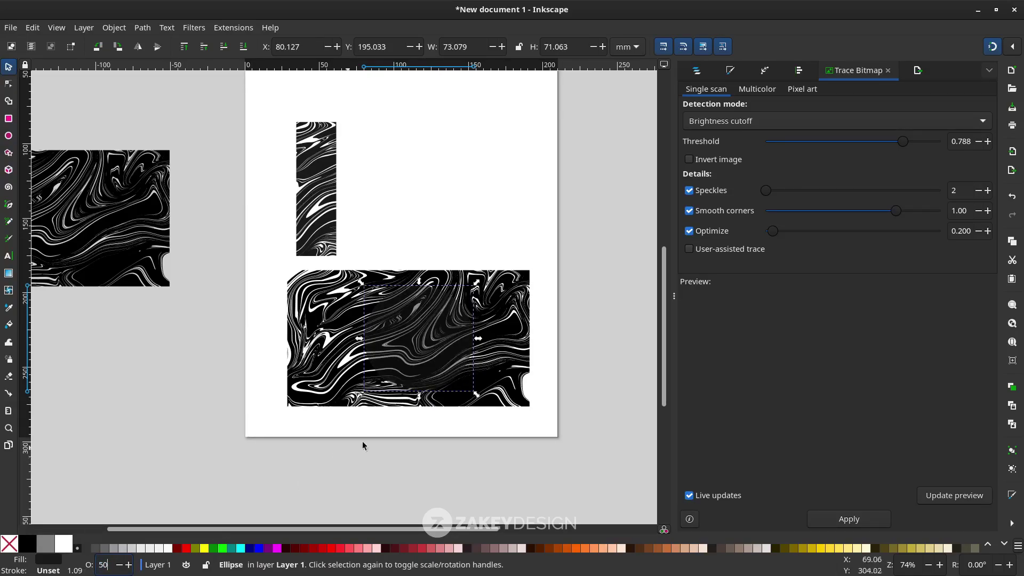
pyautogui.click(577, 549)
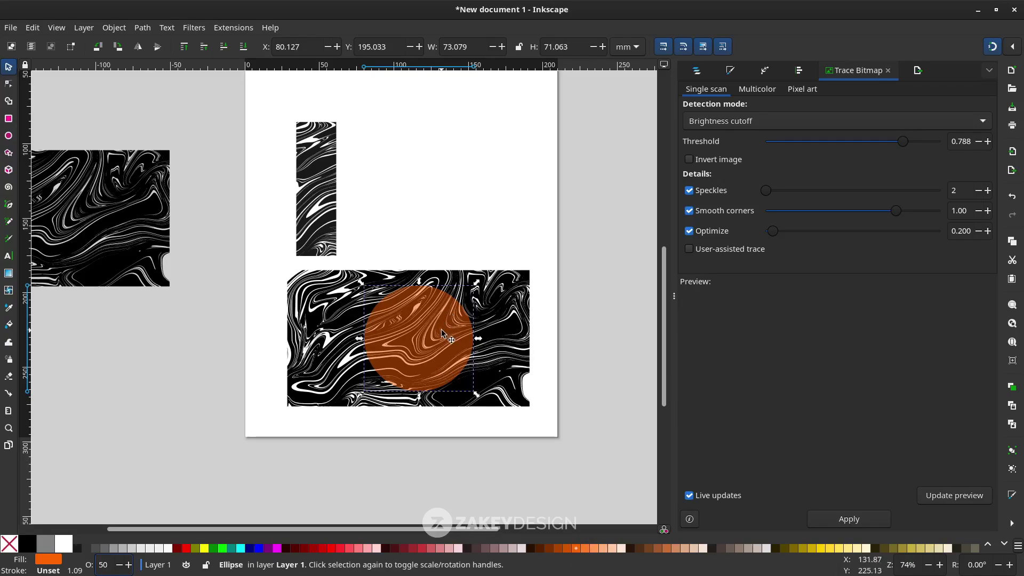
pyautogui.moveTo(429, 332); pyautogui.dragTo(439, 325)
# - Clip the lower marble image to the circle with Set Clip and move it beside the tall bar
pyautogui.moveTo(587, 464); pyautogui.dragTo(243, 260)
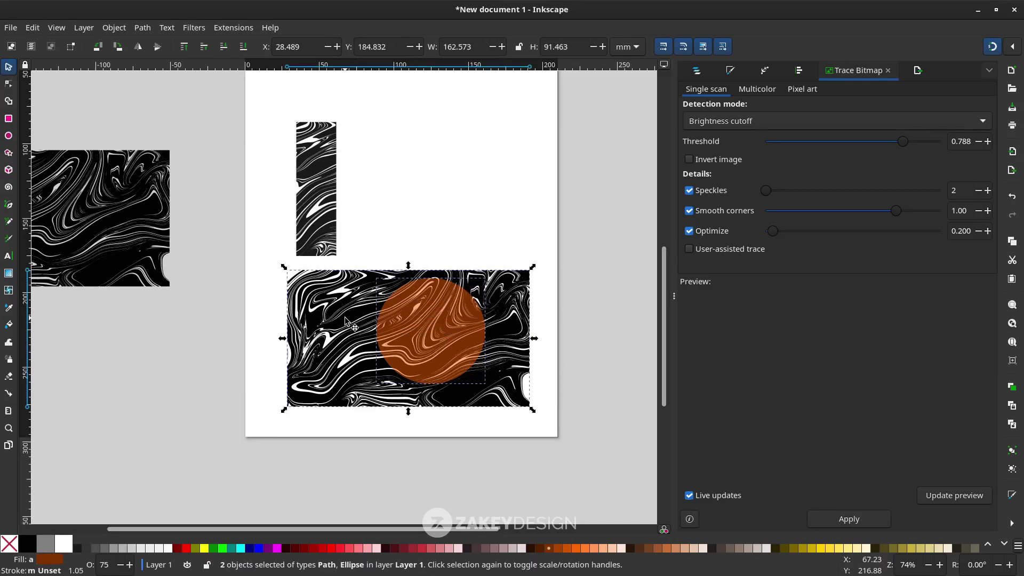
pyautogui.rightClick(345, 318)
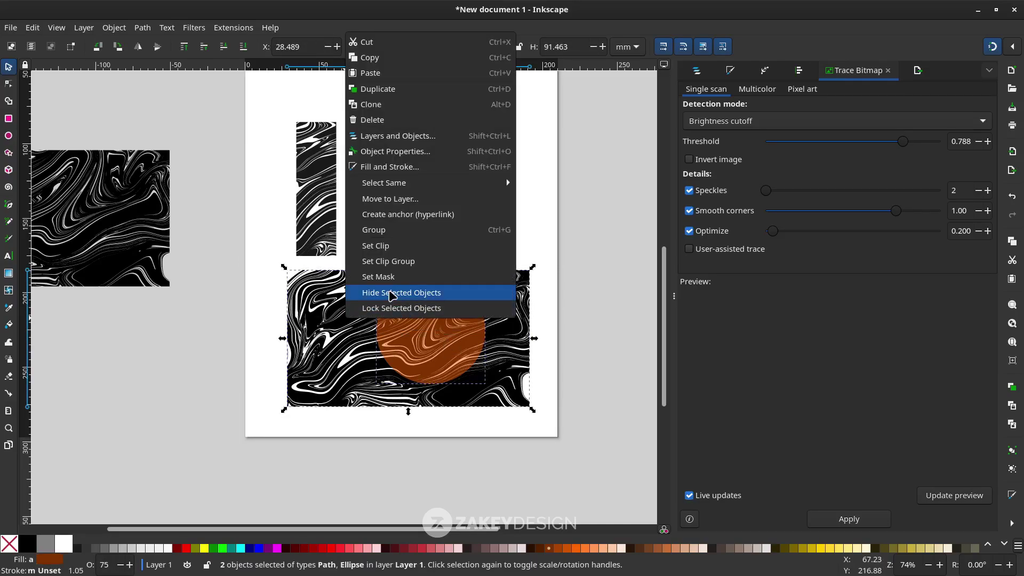
pyautogui.click(407, 245)
pyautogui.scroll(4, 477, 439)
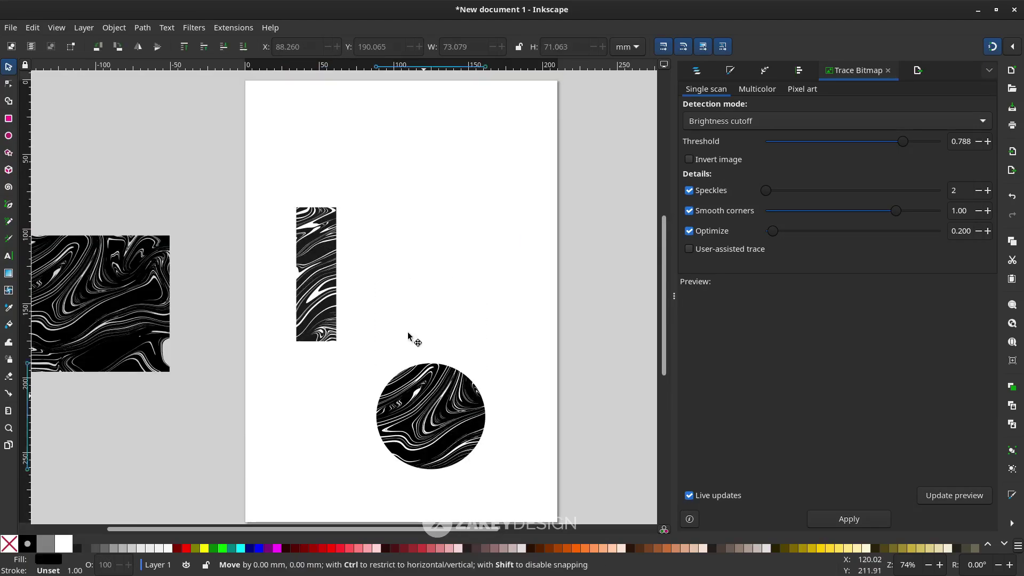
pyautogui.moveTo(405, 324); pyautogui.dragTo(399, 182)
# - Set the marbled circle's fill to near-black from the palette and align it beside the bar
pyautogui.click(577, 548)
pyautogui.click(586, 549)
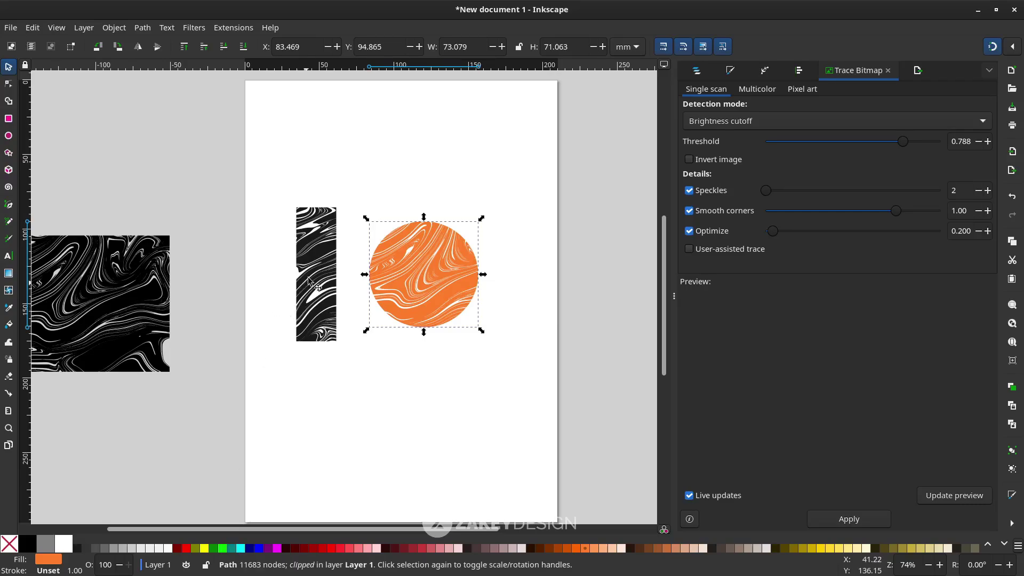
pyautogui.click(78, 548)
pyautogui.hscroll(-4, 451, 313)
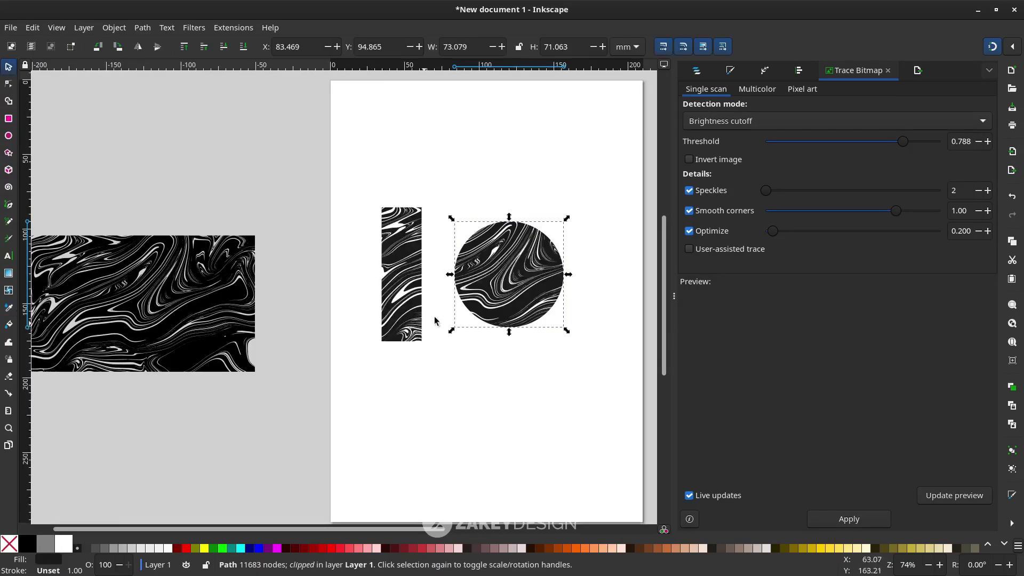
pyautogui.moveTo(514, 291)
pyautogui.mouseDown()
pyautogui.moveTo(427, 479)
pyautogui.moveTo(399, 424)
pyautogui.moveTo(510, 280)
pyautogui.mouseUp()
pyautogui.scroll(-2, 504, 366)
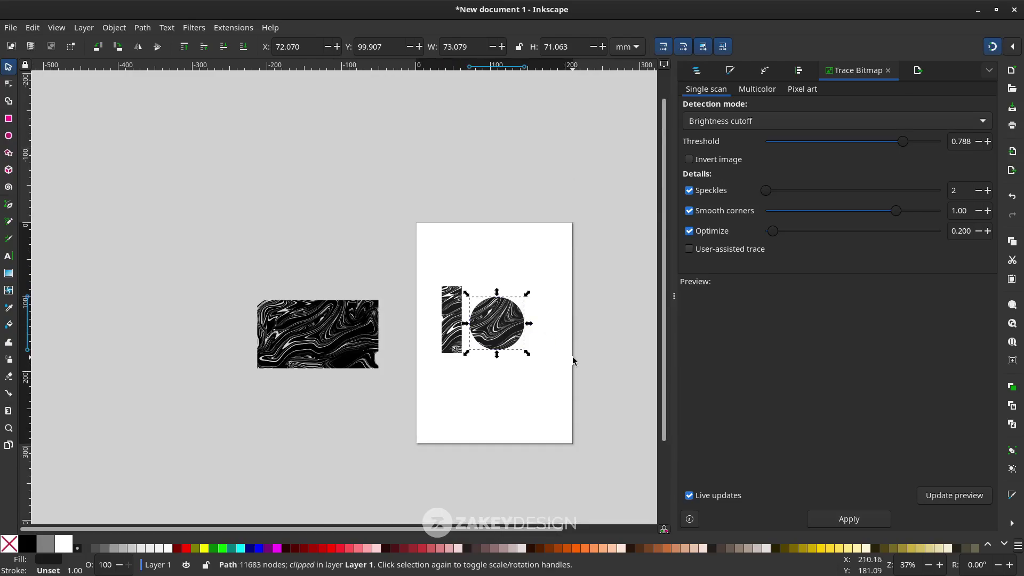
pyautogui.click(572, 383)
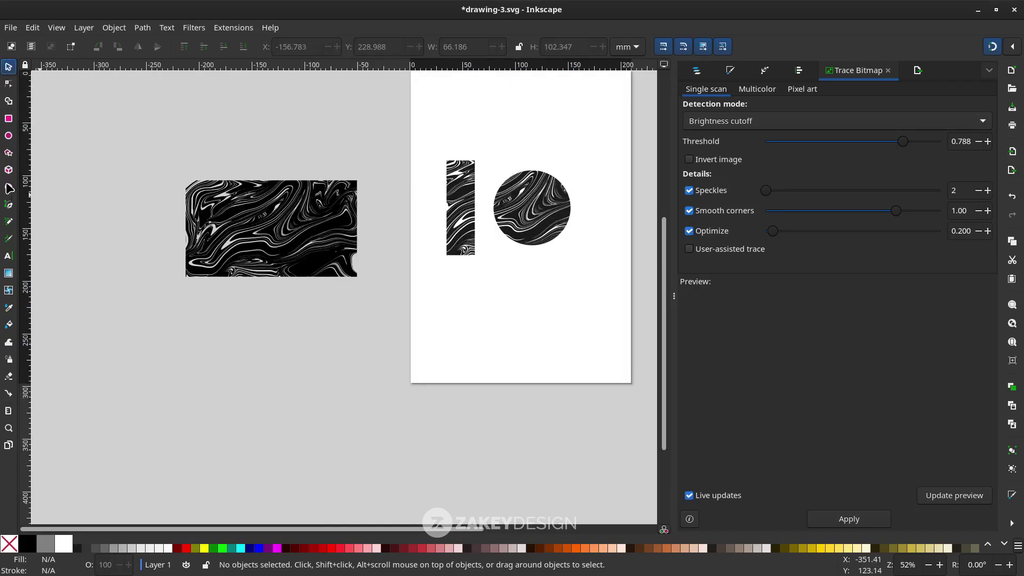
# - Draw a tall black rectangle and round its corners fully into a capsule
pyautogui.click(9, 119)
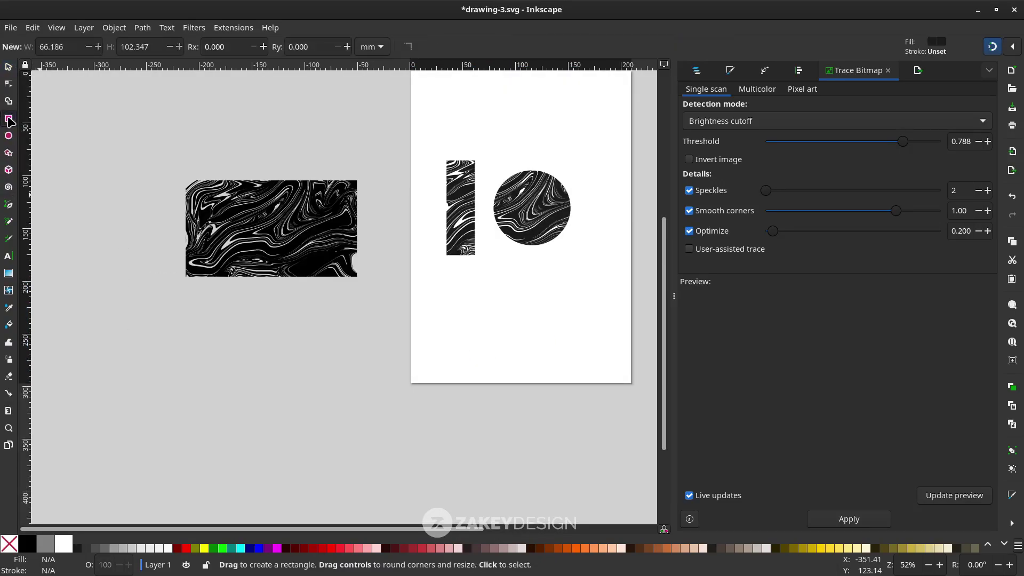
pyautogui.moveTo(257, 327); pyautogui.dragTo(319, 445)
pyautogui.scroll(1, 299, 383)
pyautogui.scroll(-3, 309, 320)
pyautogui.scroll(1, 313, 282)
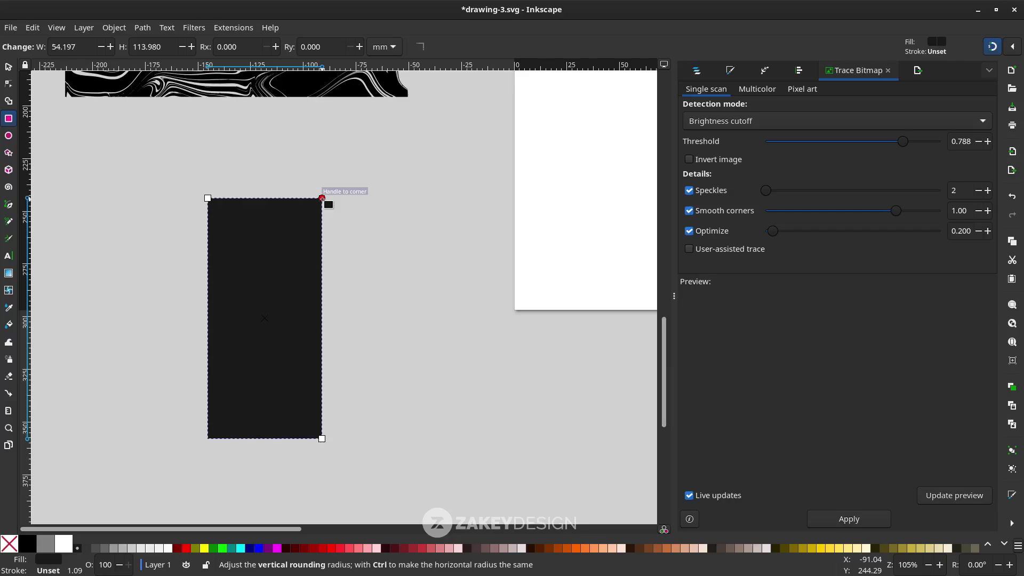
pyautogui.moveTo(321, 198); pyautogui.dragTo(312, 262)
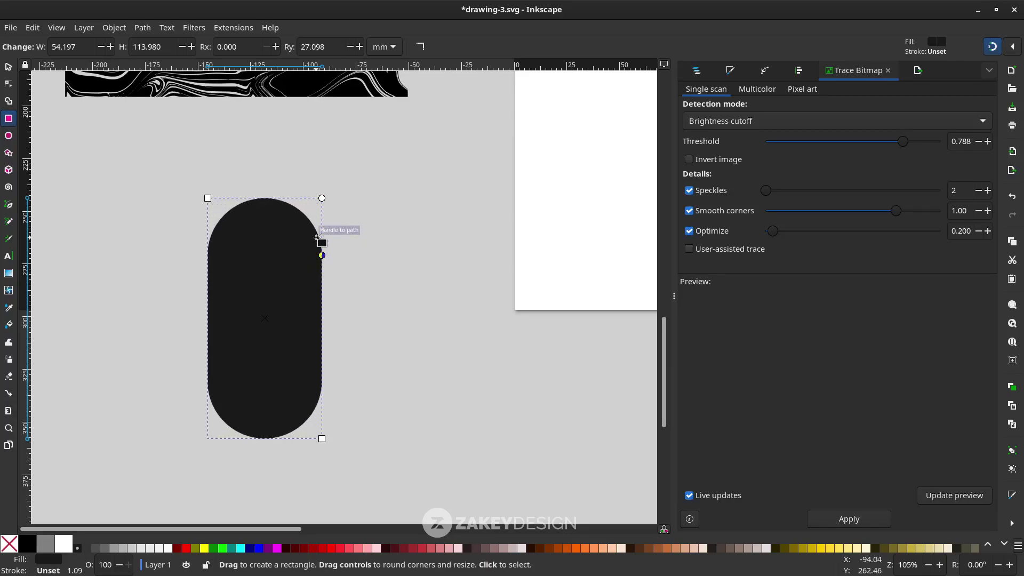
# - Duplicate the capsule, rotate the copy 90° to cross it, and select both capsules
pyautogui.press('s')
pyautogui.press('ctrl')
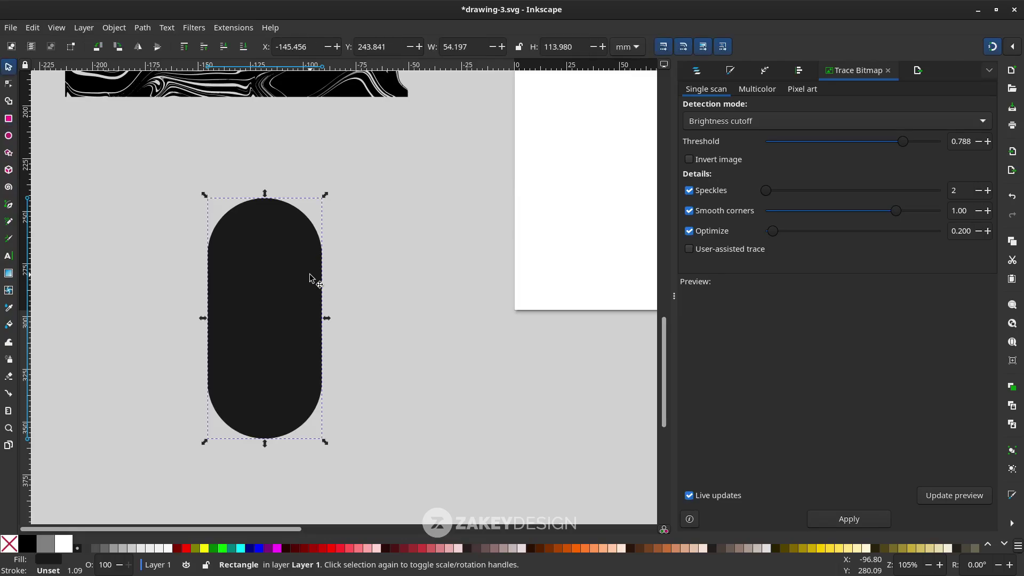
pyautogui.click(313, 246)
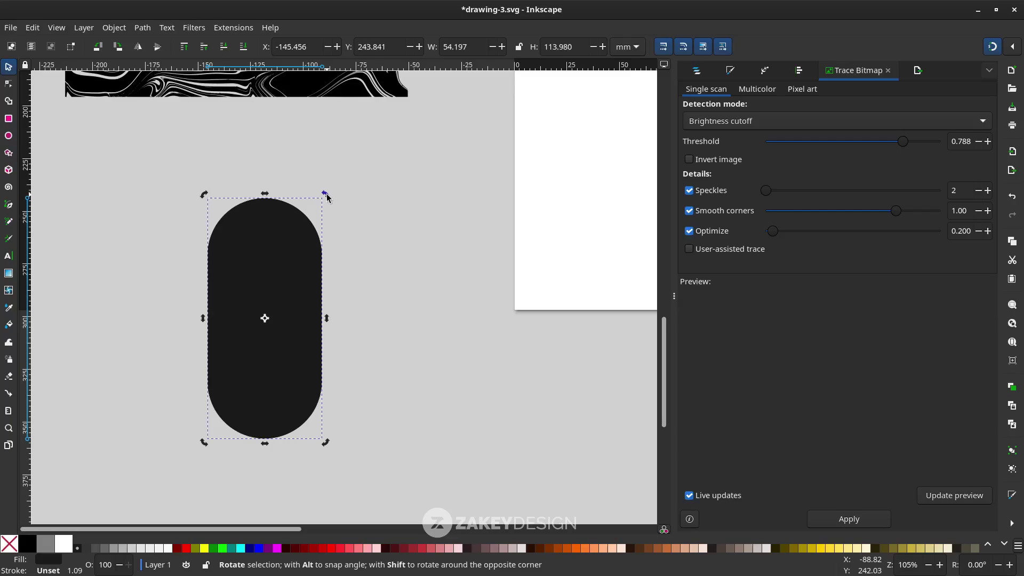
pyautogui.press('ctrl')
pyautogui.moveTo(327, 198); pyautogui.dragTo(397, 373)
pyautogui.click(498, 488)
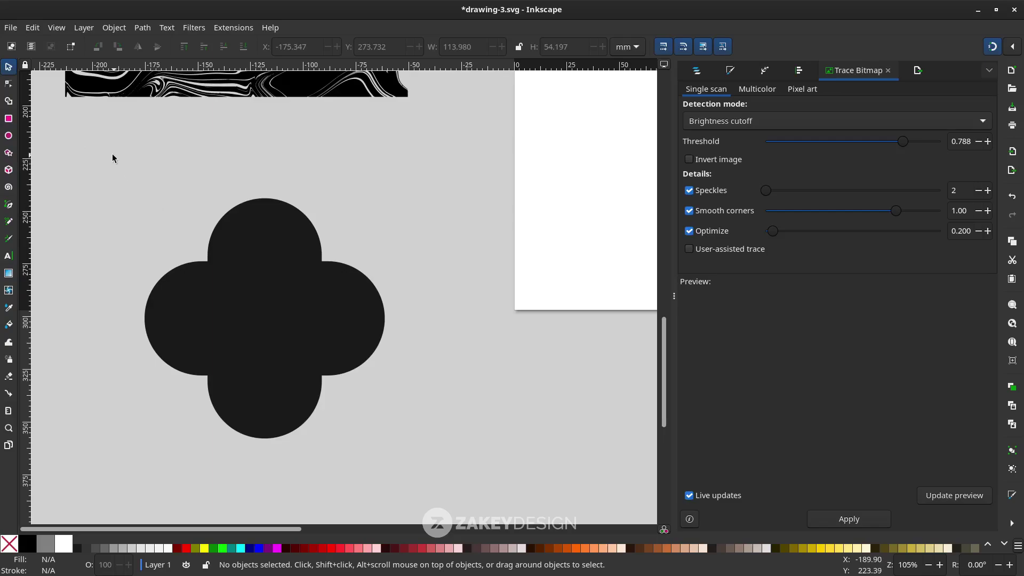
pyautogui.moveTo(102, 147); pyautogui.dragTo(483, 493)
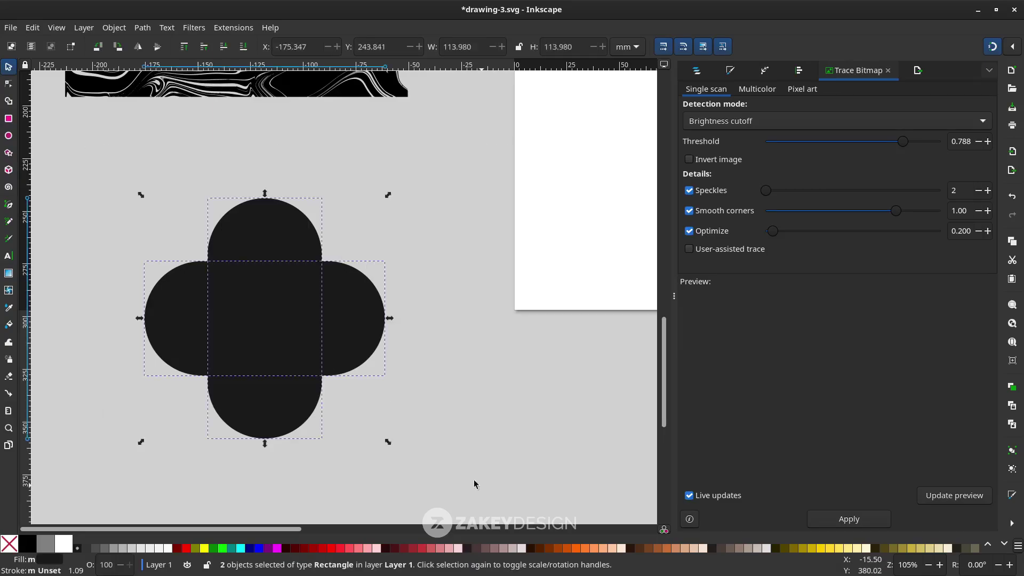
# - With Shape Builder, remove the left and bottom lobe fragments and unite the rest into a heart
pyautogui.click(9, 100)
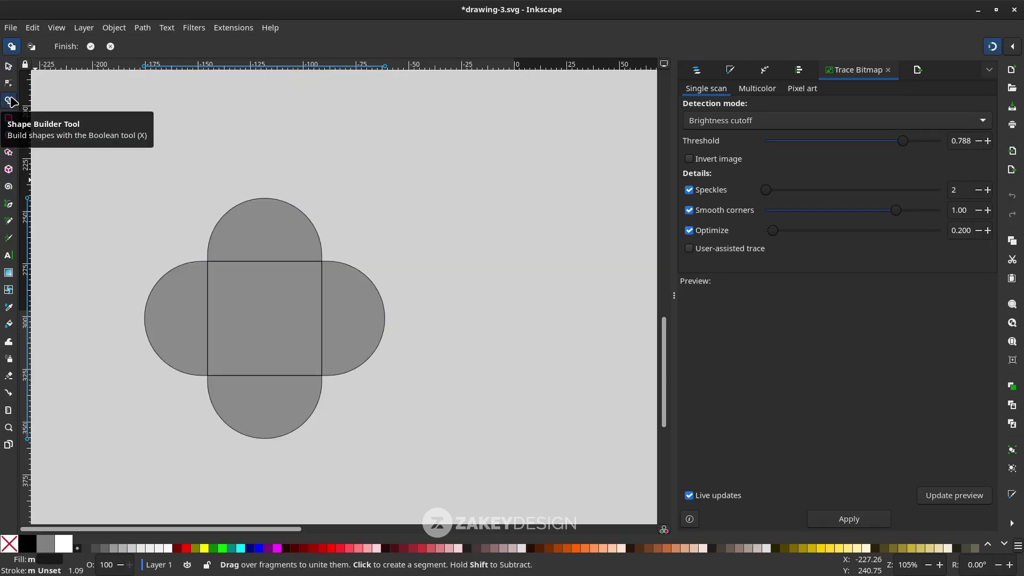
pyautogui.keyDown('shift'); pyautogui.click(188, 309); pyautogui.keyUp('shift')
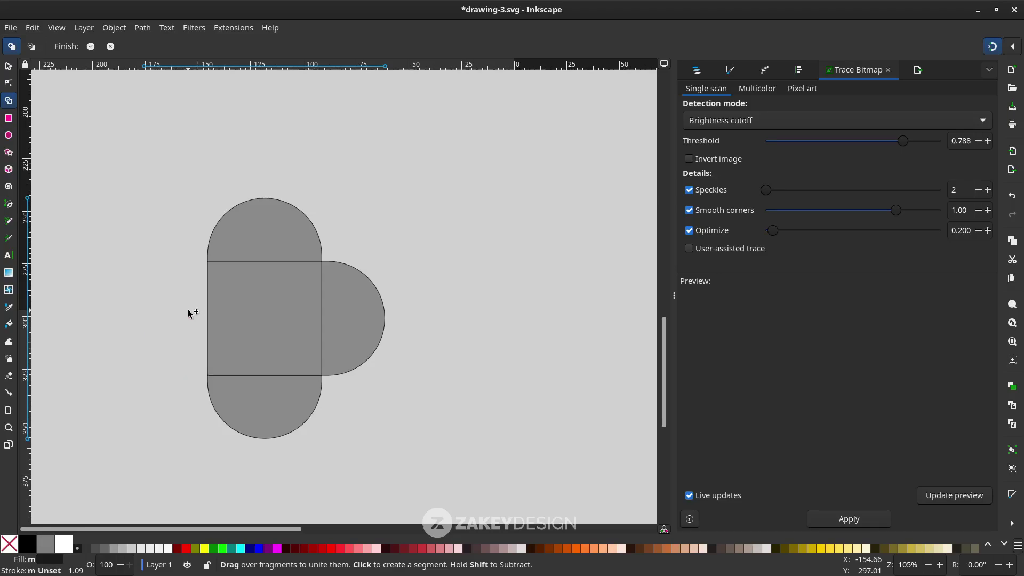
pyautogui.keyDown('shift'); pyautogui.click(265, 402); pyautogui.keyUp('shift')
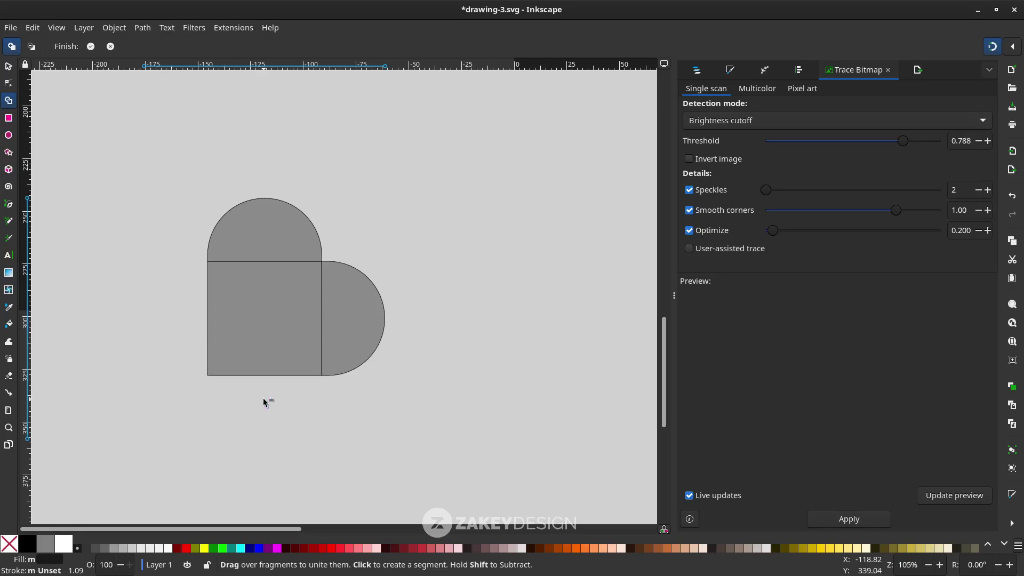
pyautogui.moveTo(258, 233)
pyautogui.mouseDown()
pyautogui.moveTo(253, 292)
pyautogui.moveTo(338, 305)
pyautogui.mouseUp()
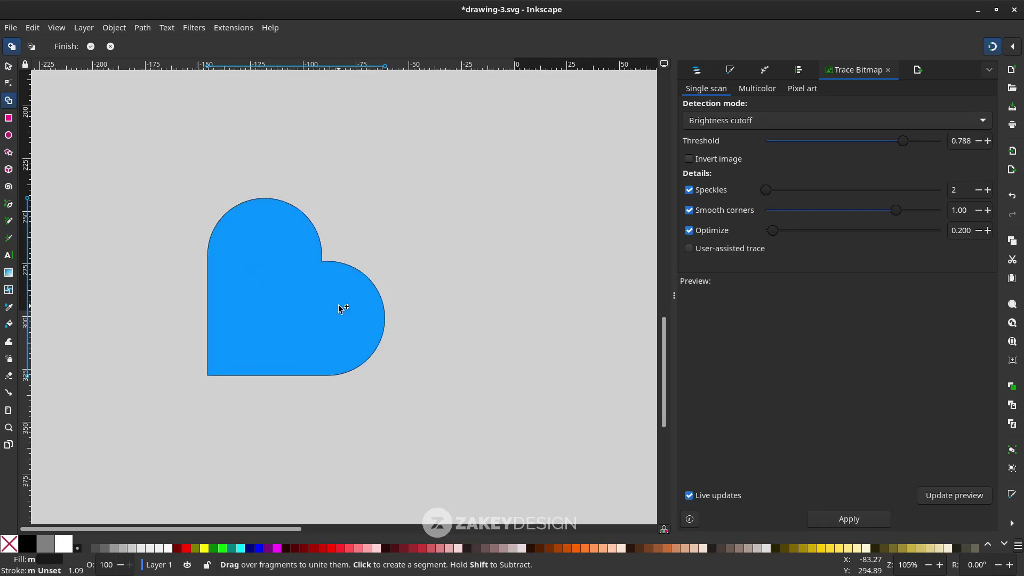
# - Rotate the heart 45° upright, fill it orange at 50% opacity, and place it over the marble image
pyautogui.click(9, 67)
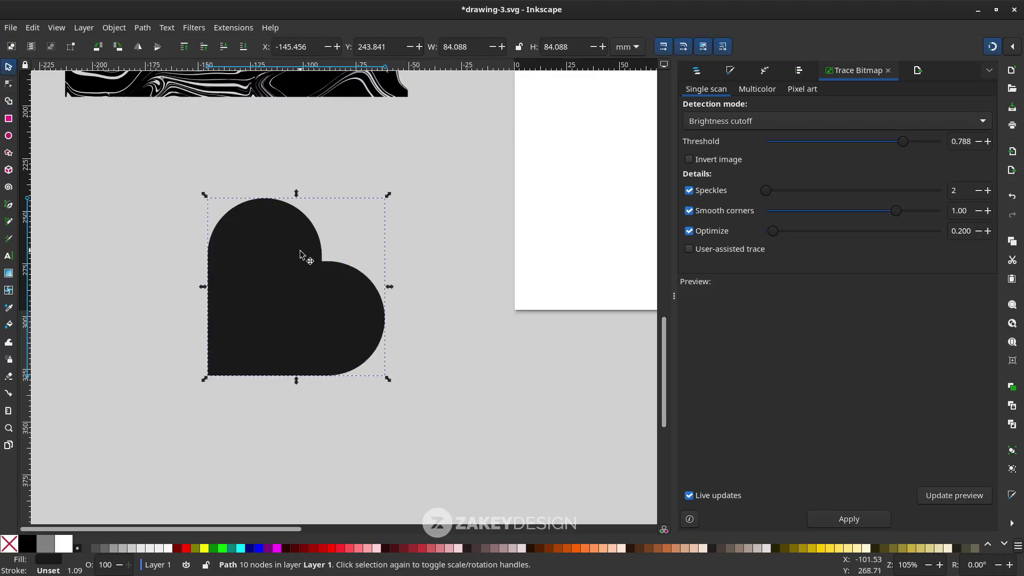
pyautogui.click(326, 311)
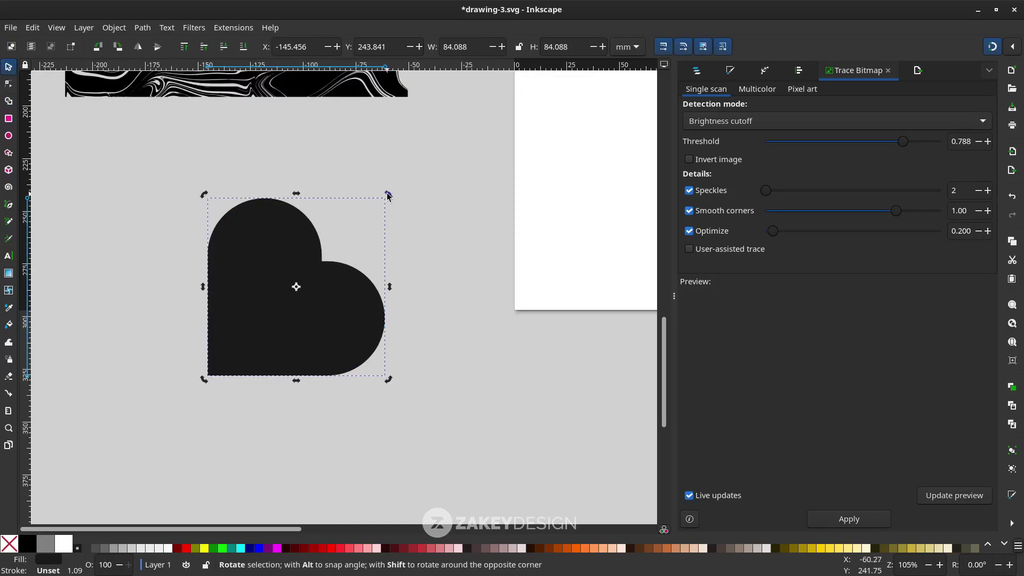
pyautogui.moveTo(388, 195); pyautogui.dragTo(300, 178)
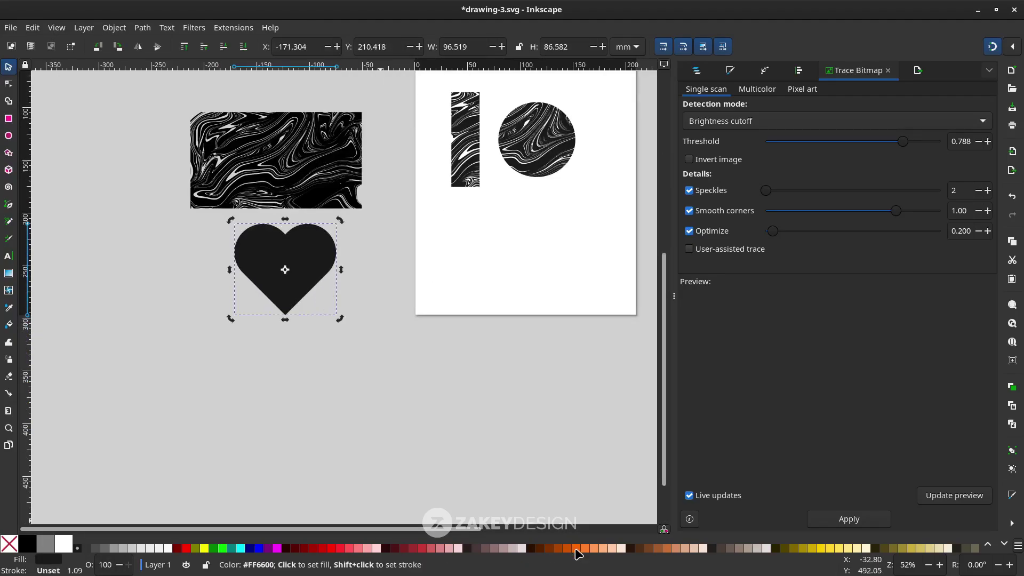
pyautogui.click(578, 555)
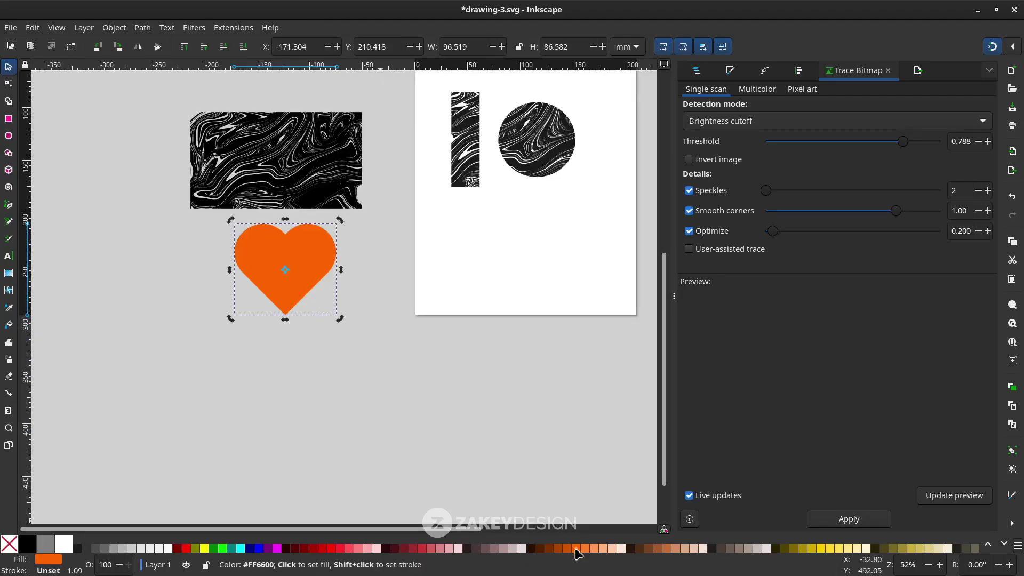
pyautogui.moveTo(327, 263); pyautogui.dragTo(317, 155)
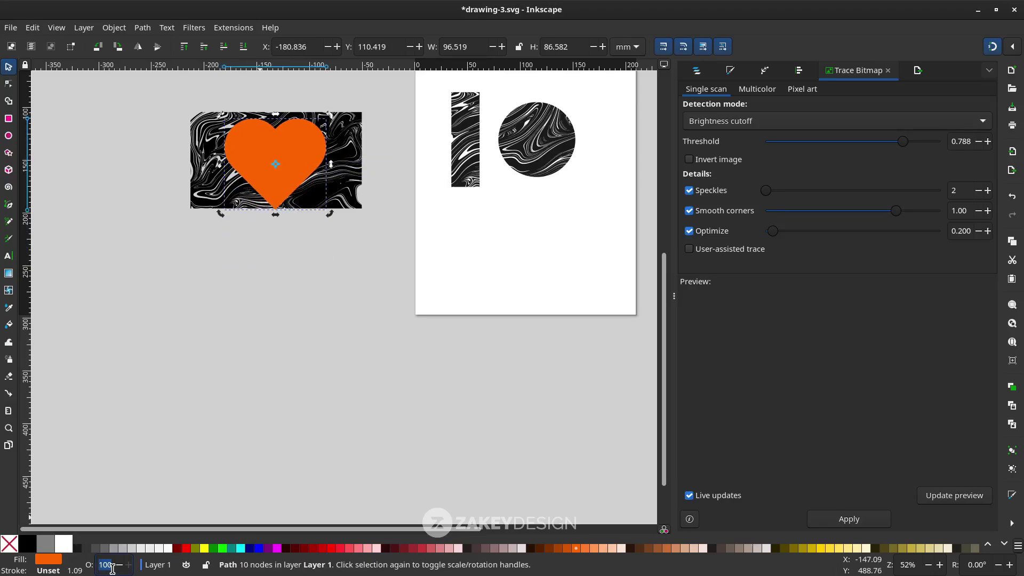
pyautogui.press('Return')
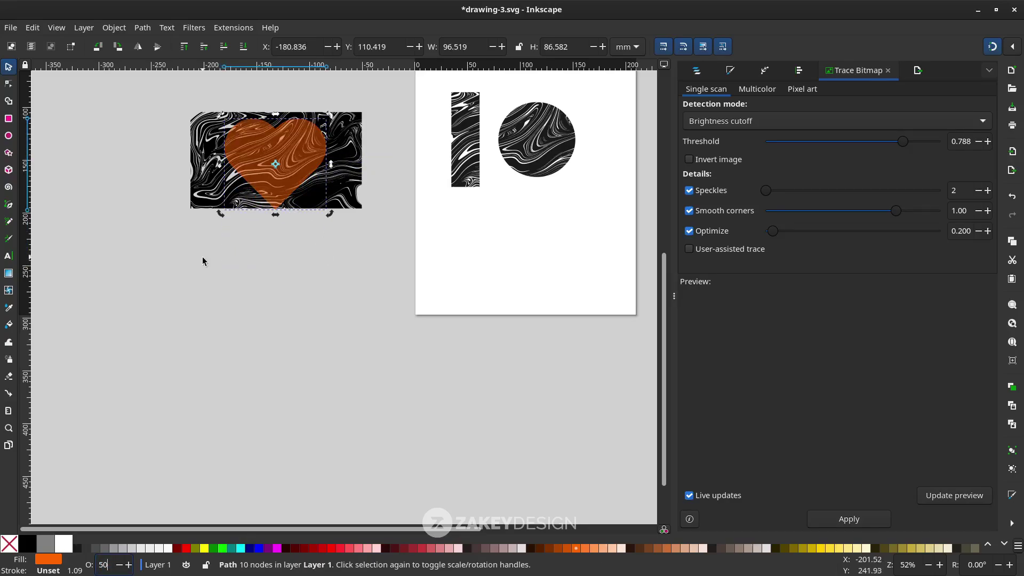
# - Scale the heart down to about 70 mm wide and select it with the marble image for clipping
pyautogui.keyDown('ctrl'); pyautogui.scroll(2, 203, 257); pyautogui.keyUp('ctrl')
pyautogui.scroll(6, 218, 236)
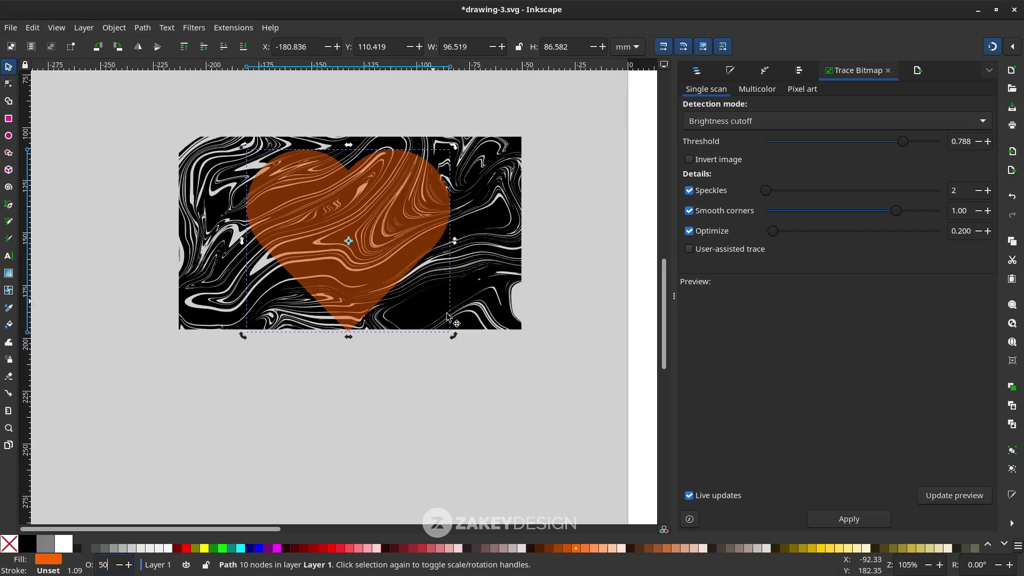
pyautogui.click(381, 251)
pyautogui.moveTo(448, 338); pyautogui.dragTo(392, 286)
pyautogui.moveTo(283, 194); pyautogui.dragTo(268, 218)
pyautogui.scroll(-1, 268, 218)
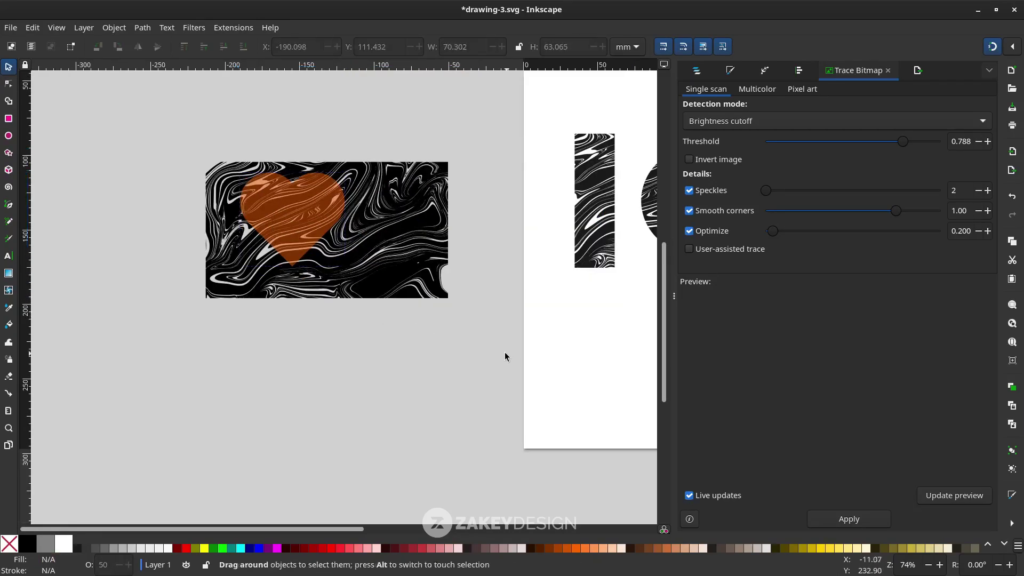
pyautogui.moveTo(507, 354); pyautogui.dragTo(129, 130)
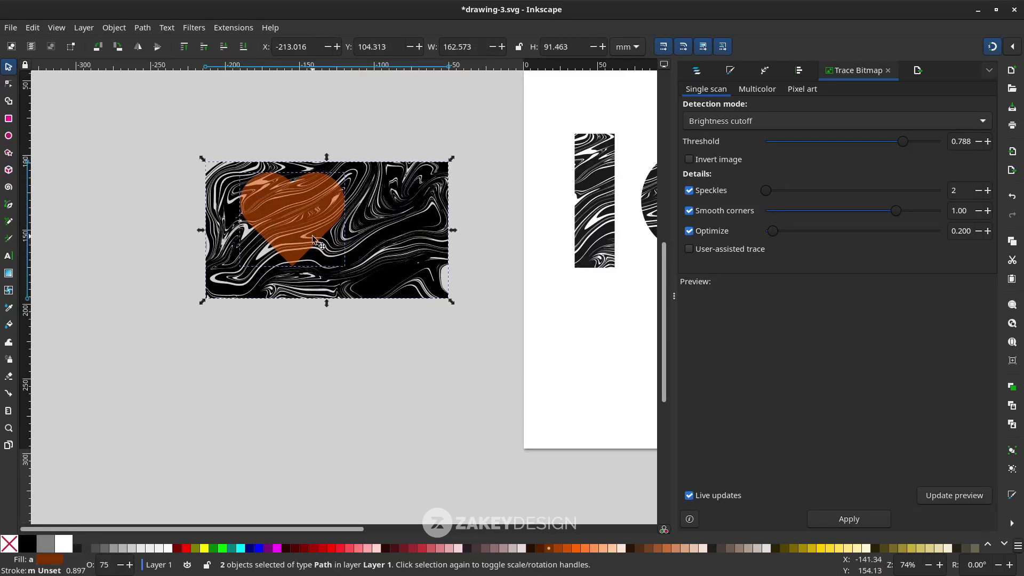
pyautogui.rightClick(313, 236)
# - Clip the marble to the heart, move it below the circle, and make the bar narrower and taller
pyautogui.click(374, 451)
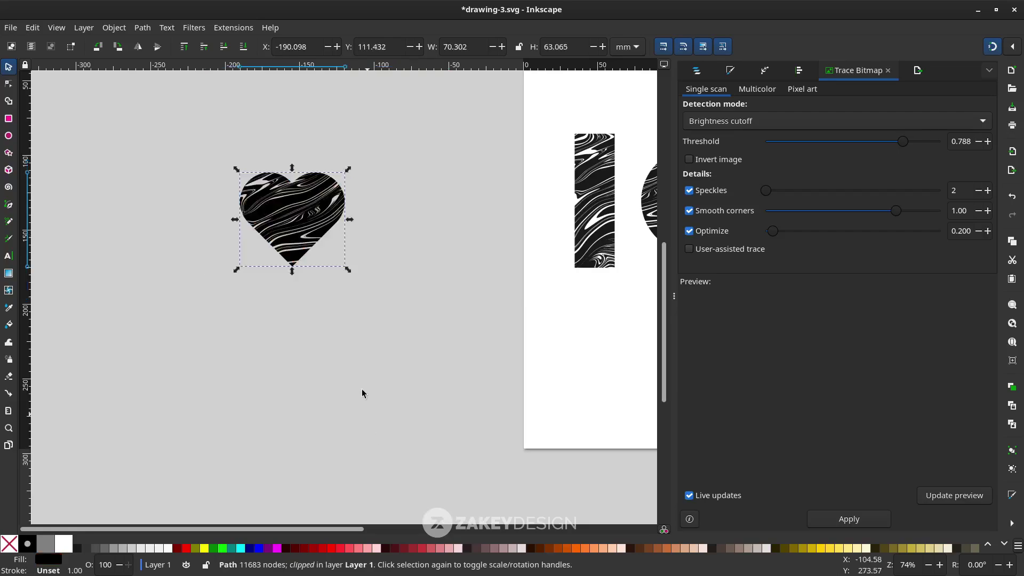
pyautogui.scroll(-1, 362, 393)
pyautogui.moveTo(195, 312); pyautogui.dragTo(396, 358)
pyautogui.scroll(1, 396, 358)
pyautogui.click(443, 314)
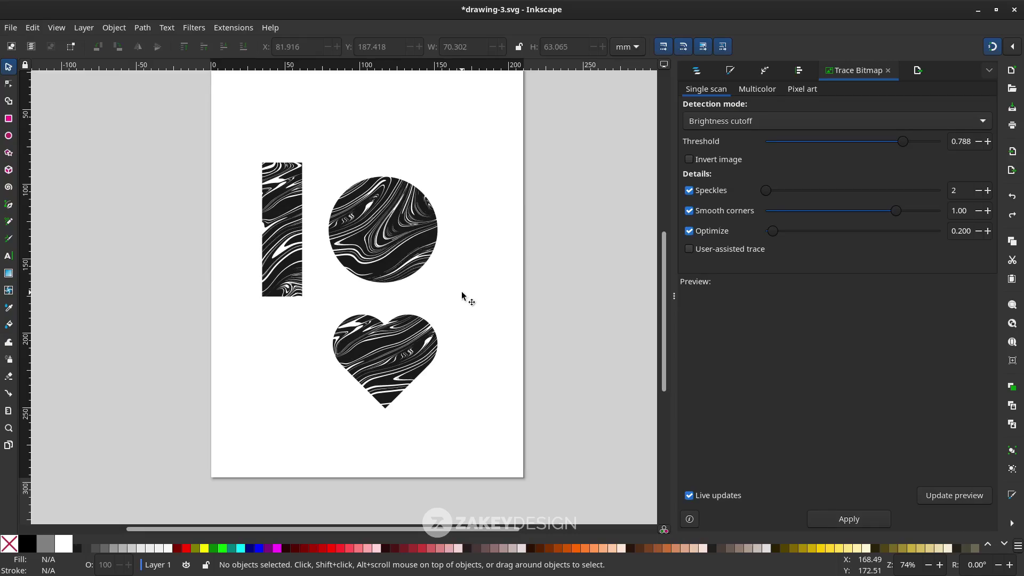
pyautogui.click(292, 280)
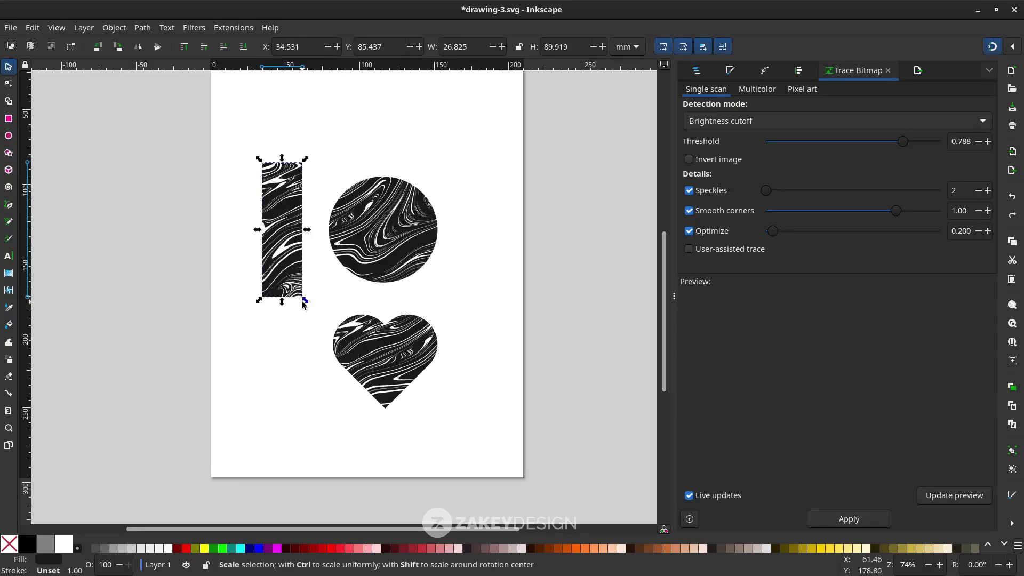